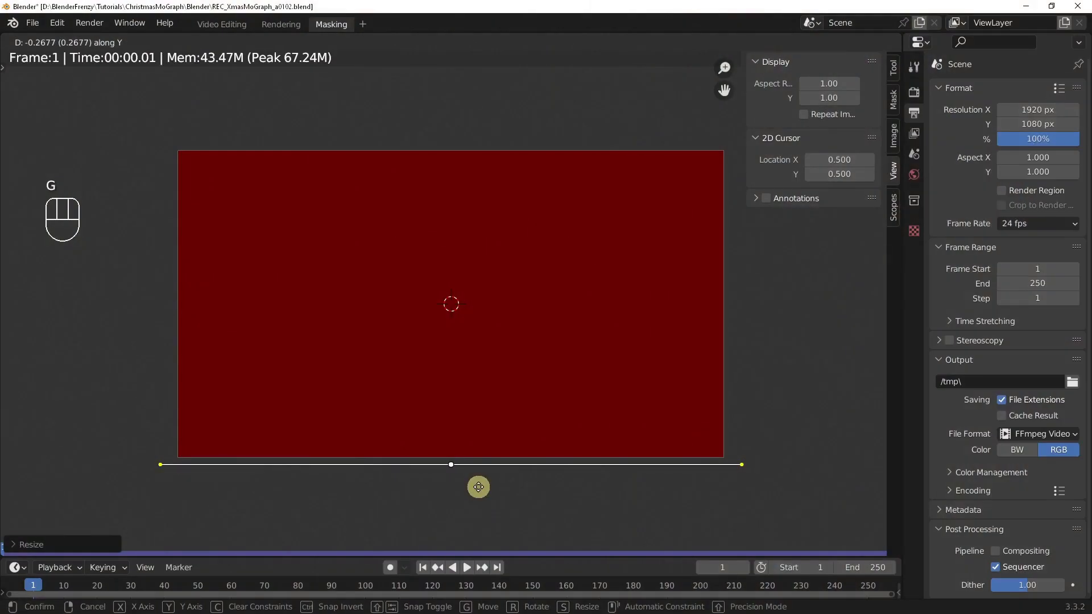
# Step: Confirm the flattened mask spline and widen its feather with Alt+S
pyautogui.click(479, 487)
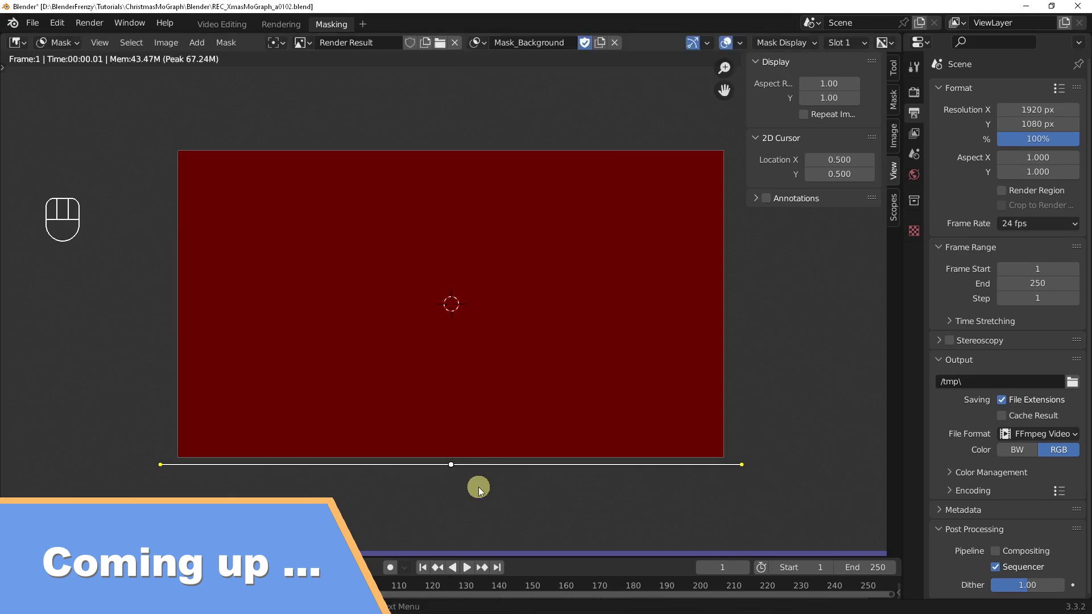
pyautogui.hotkey('alt', 's')
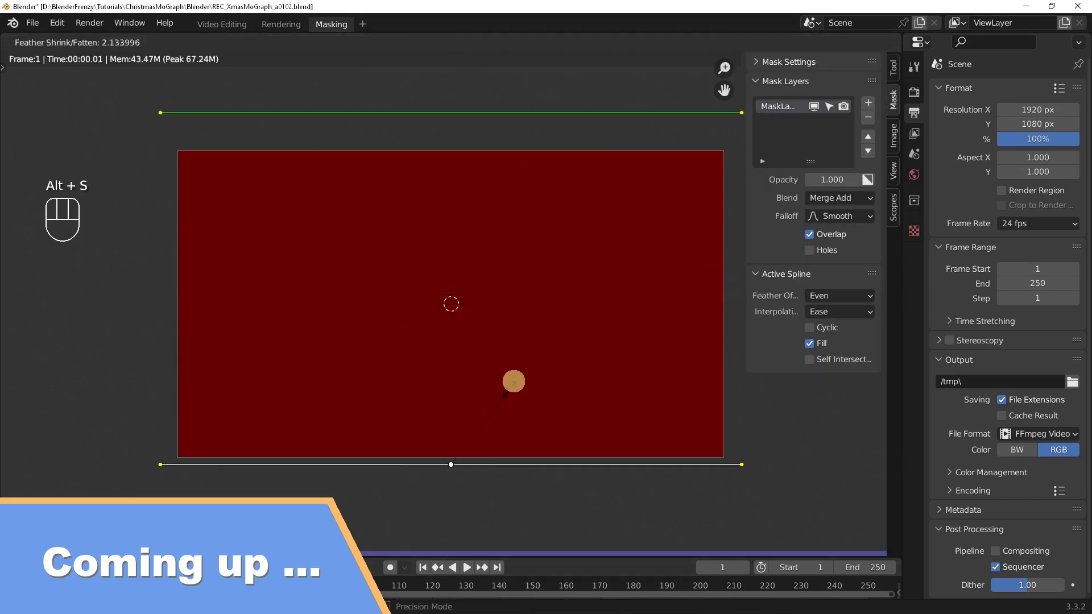
pyautogui.click(503, 414)
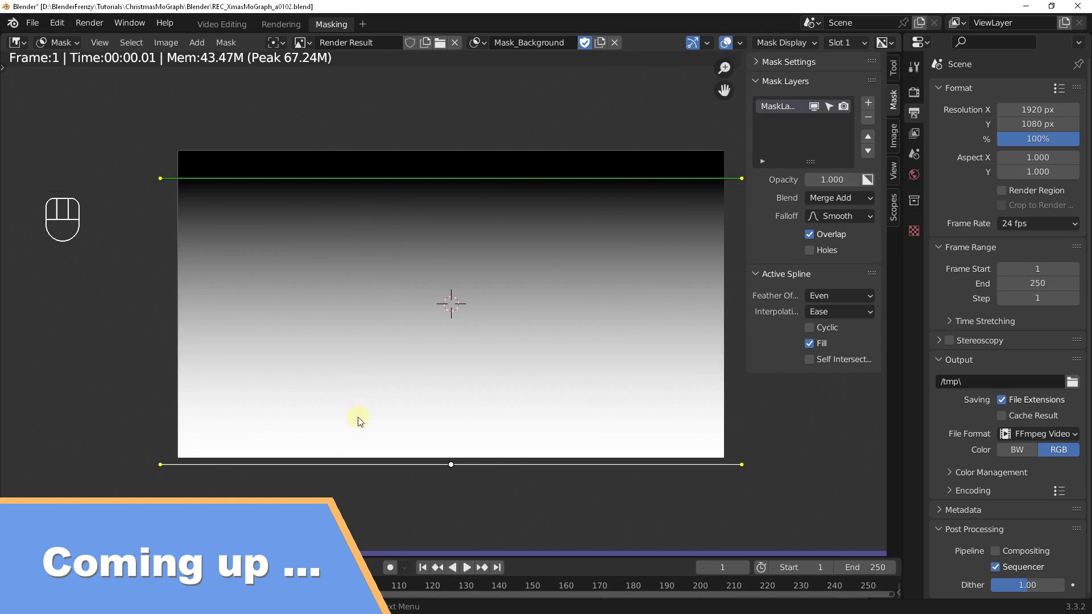
# Step: Set the strip's Mask modifier Input Type to Mask and choose Mask_Background
pyautogui.click(1023, 482)
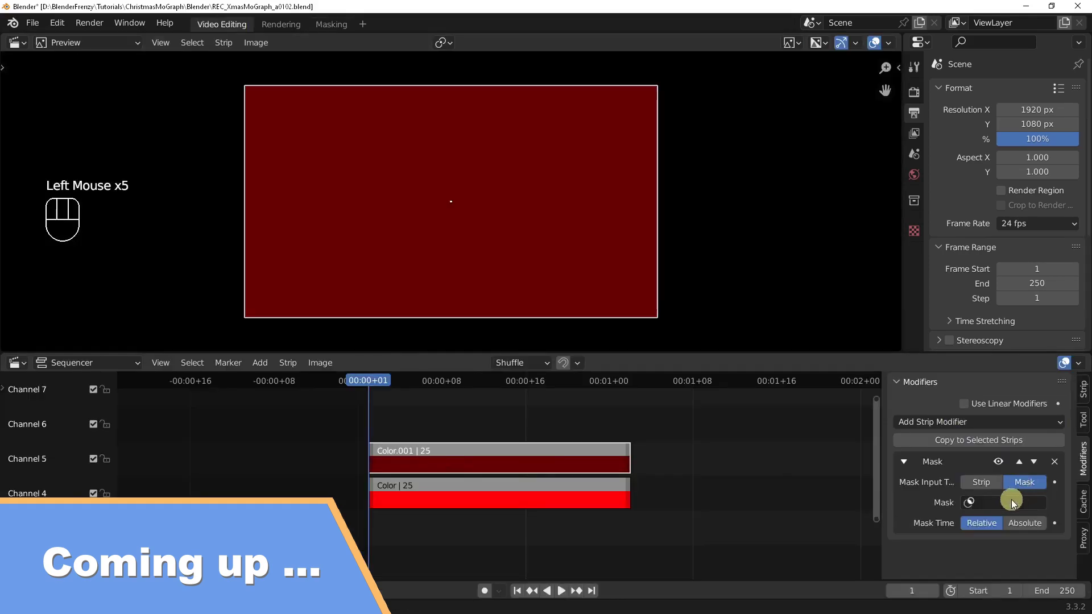
pyautogui.click(1008, 503)
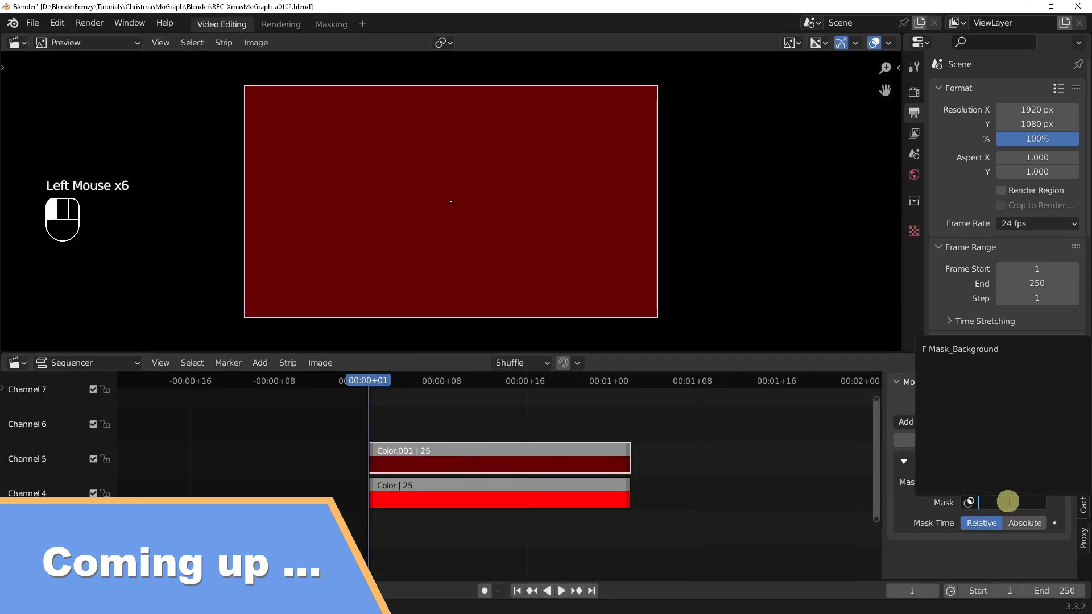
pyautogui.click(954, 348)
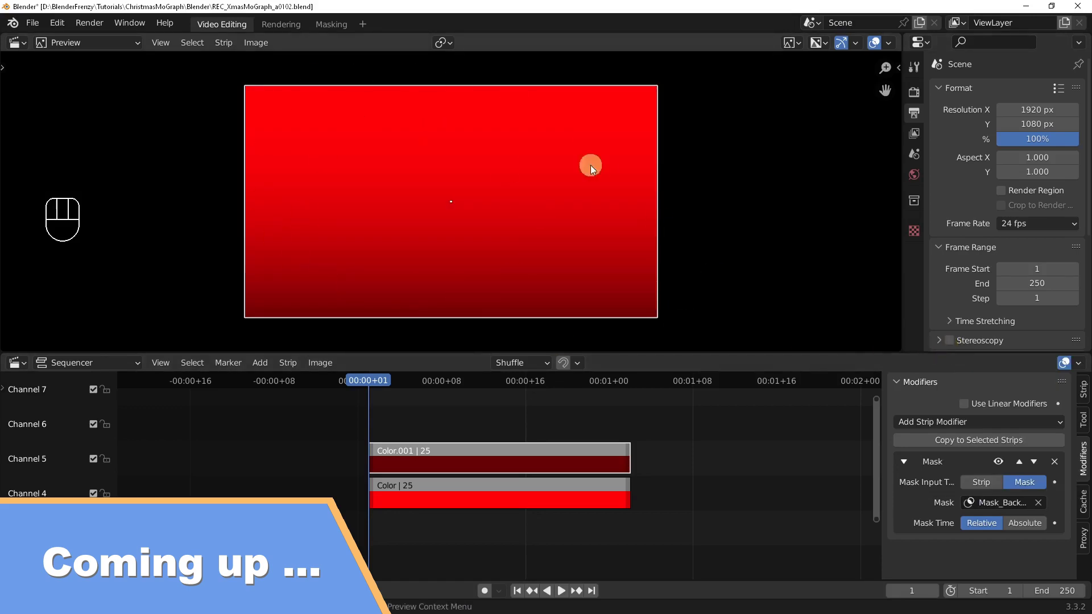
pyautogui.scroll(5, 495, 265)
pyautogui.scroll(-3, 495, 265)
pyautogui.scroll(1, 495, 265)
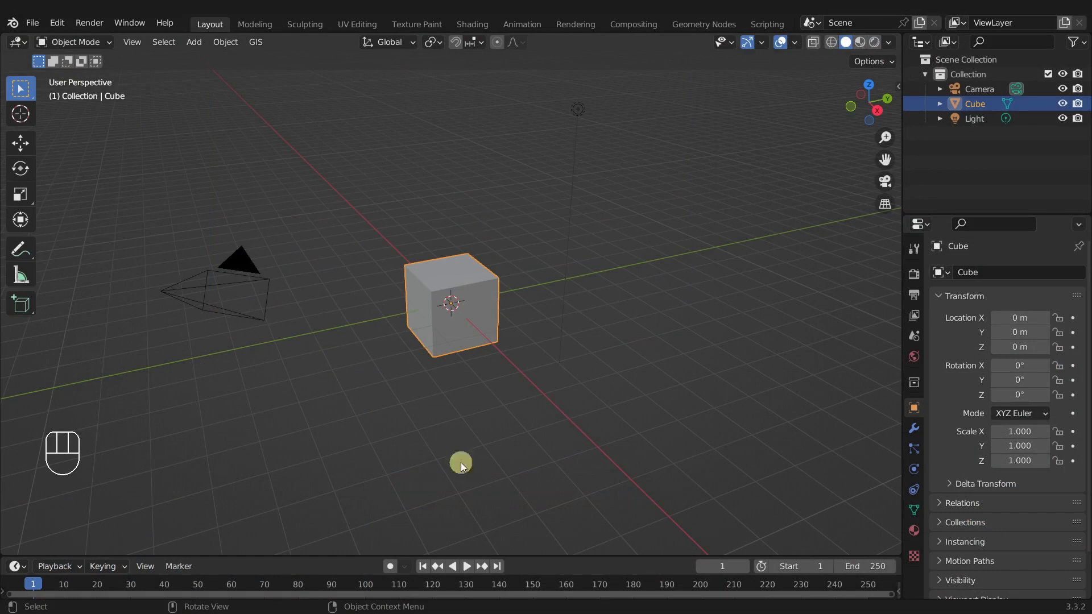
# Step: Start a new Video Editing project without saving, then drag the file browser toward the preview
pyautogui.click(33, 22)
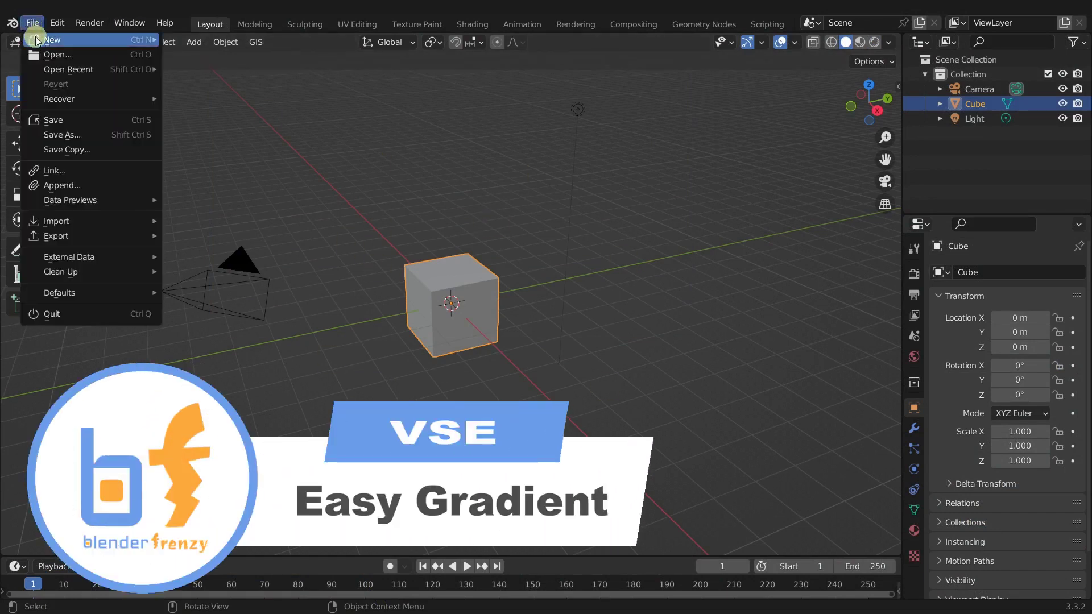
pyautogui.moveTo(86, 40)
pyautogui.click(210, 98)
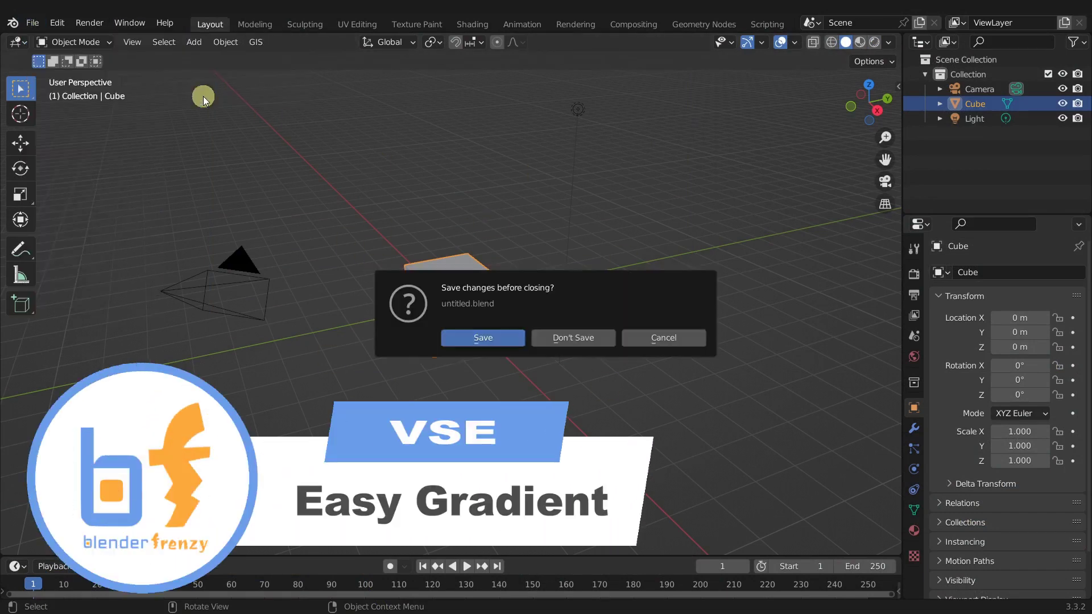
pyautogui.click(572, 337)
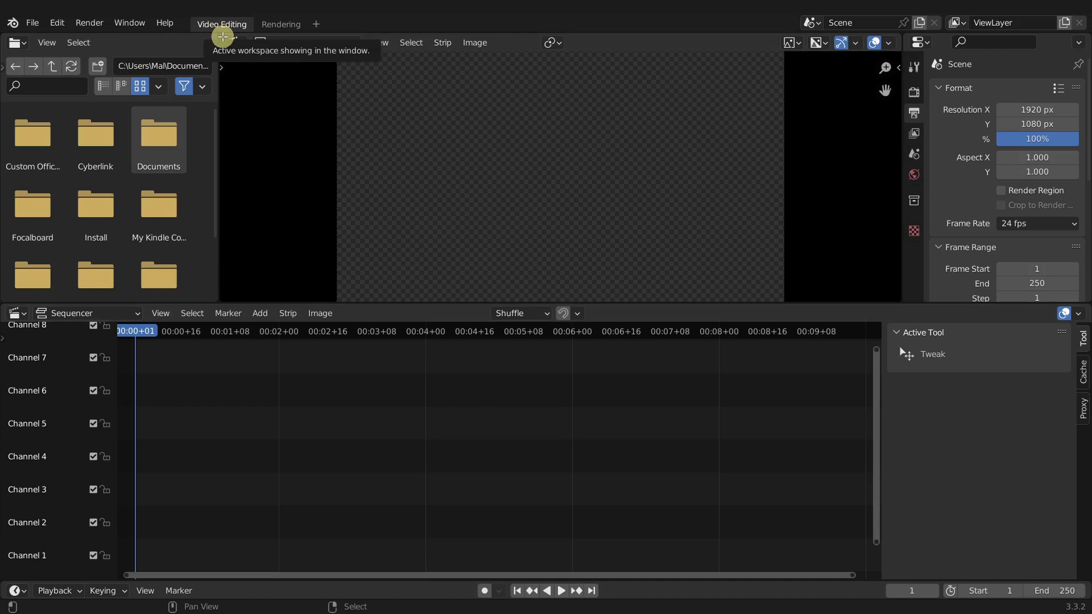
pyautogui.moveTo(223, 36); pyautogui.dragTo(100, 46)
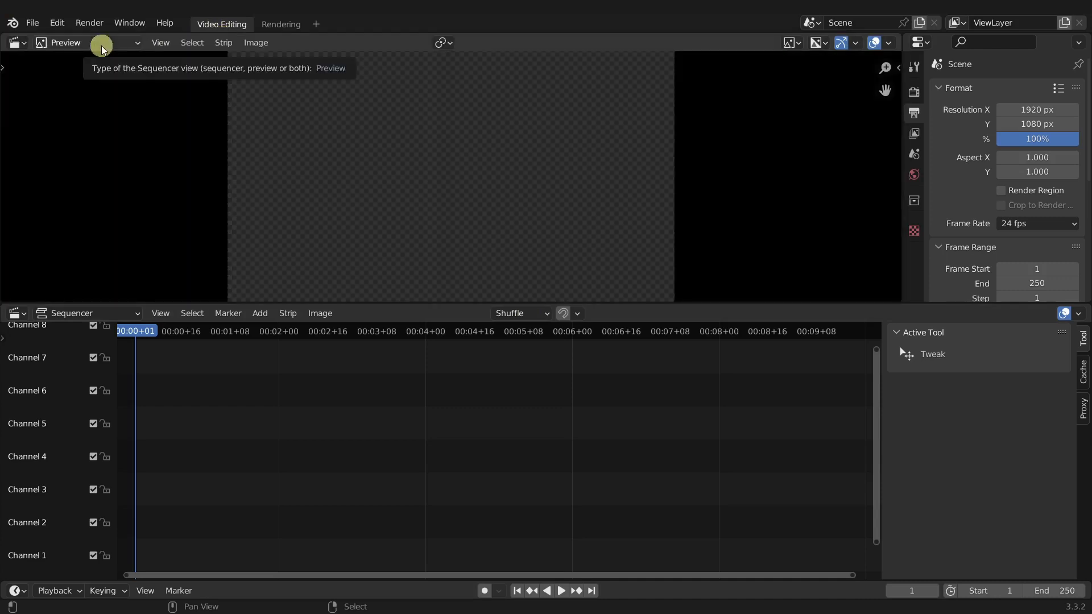
# Step: Finish joining the file browser into the preview and untick Limit View to Contents
pyautogui.click(102, 159)
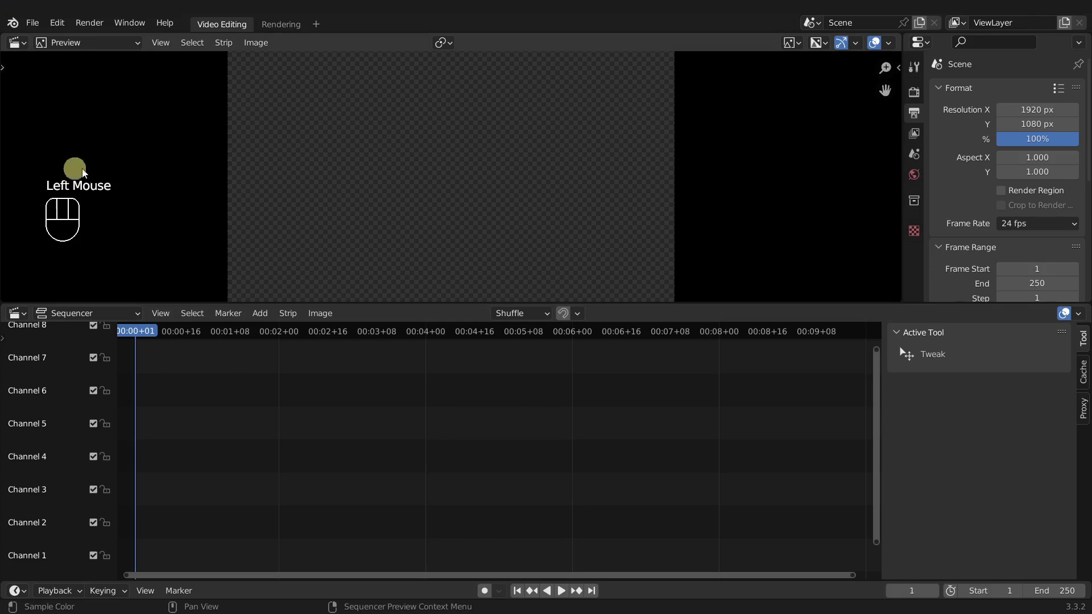
pyautogui.click(160, 314)
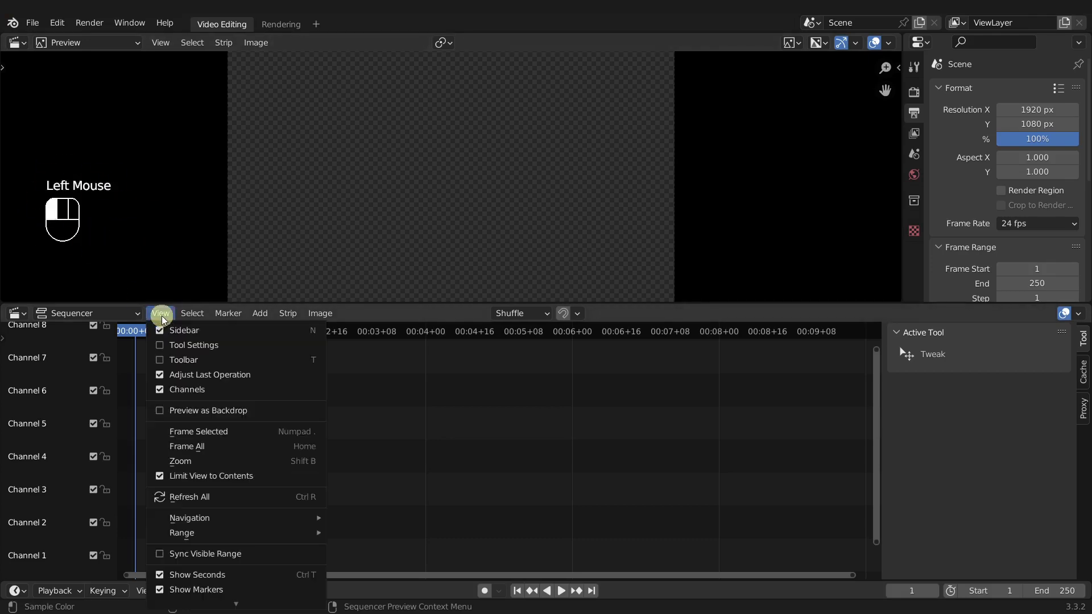
pyautogui.click(160, 475)
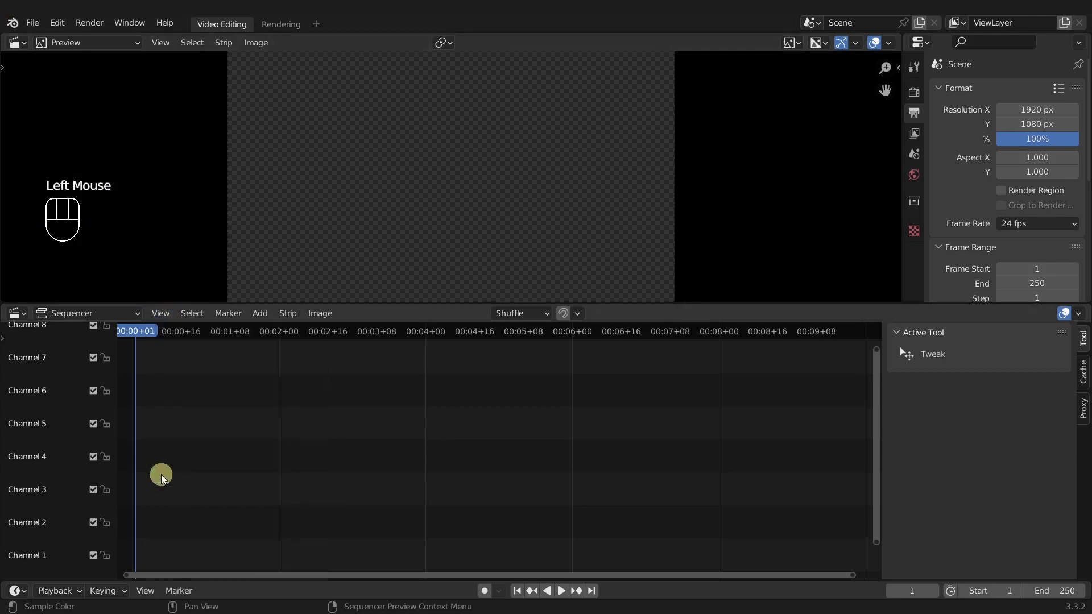
pyautogui.moveTo(317, 396)
pyautogui.mouseDown(button='middle')
pyautogui.moveTo(319, 547)
pyautogui.moveTo(343, 395)
pyautogui.moveTo(315, 361)
pyautogui.moveTo(315, 378)
pyautogui.mouseUp(button='middle')
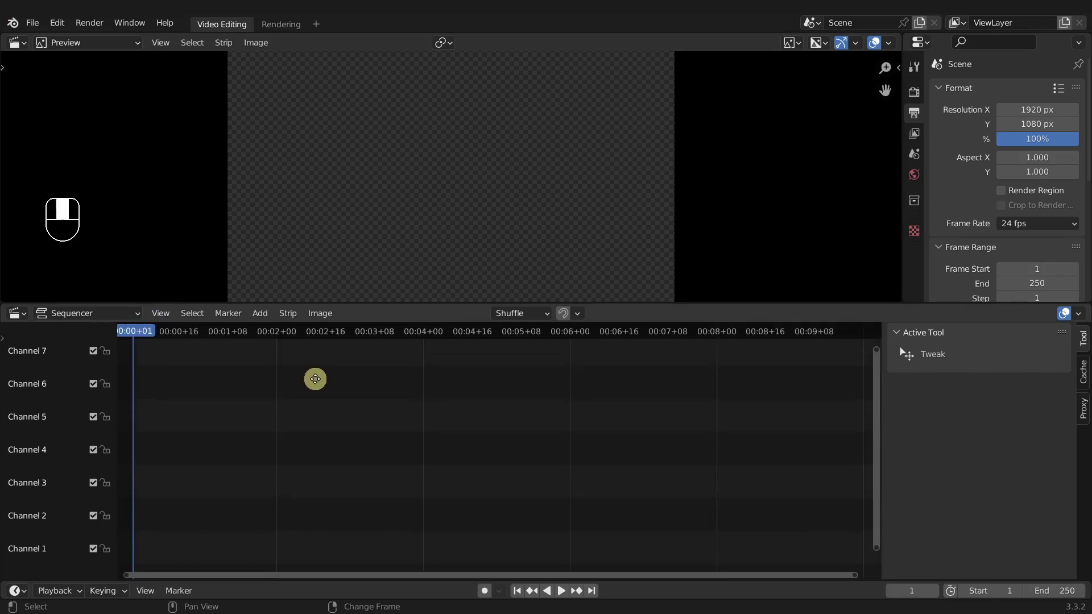
# Step: Add a Color strip, move it up to channel 4 and frame it
pyautogui.click(268, 316)
pyautogui.click(274, 432)
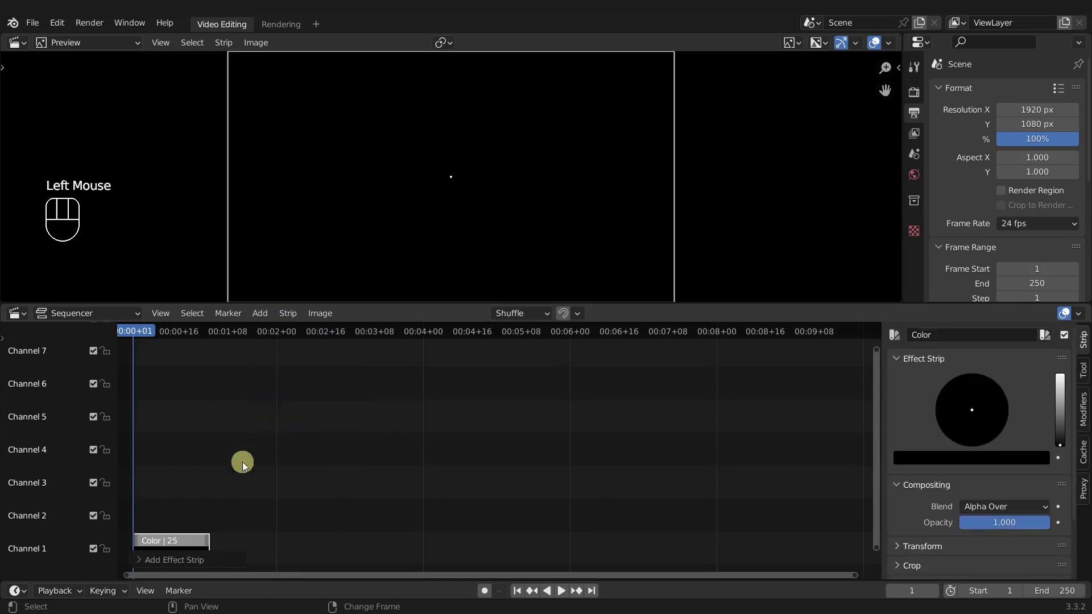
pyautogui.moveTo(176, 545); pyautogui.dragTo(210, 421)
pyautogui.press('KP_Decimal')
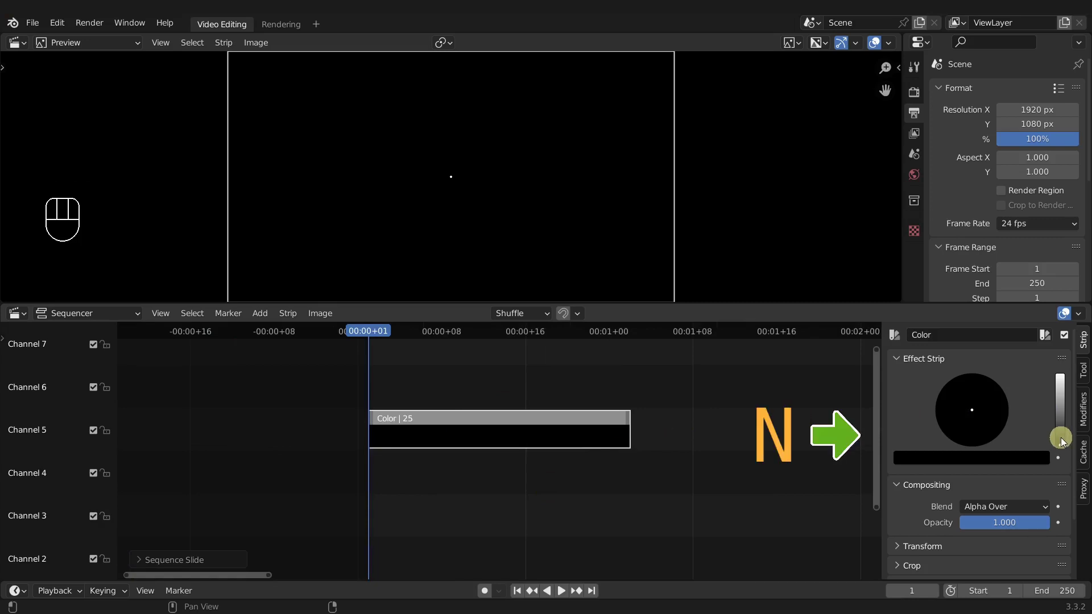
# Step: Set the Color strip's colour to pure red and enlarge the preview
pyautogui.moveTo(1060, 438); pyautogui.dragTo(1062, 374)
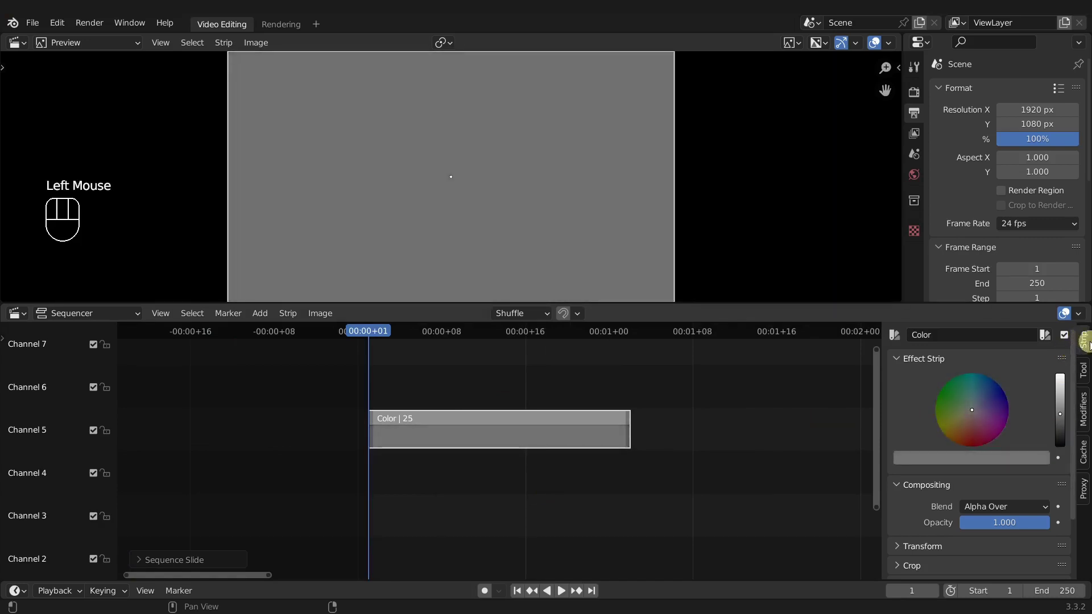
pyautogui.moveTo(1059, 414); pyautogui.dragTo(1060, 376)
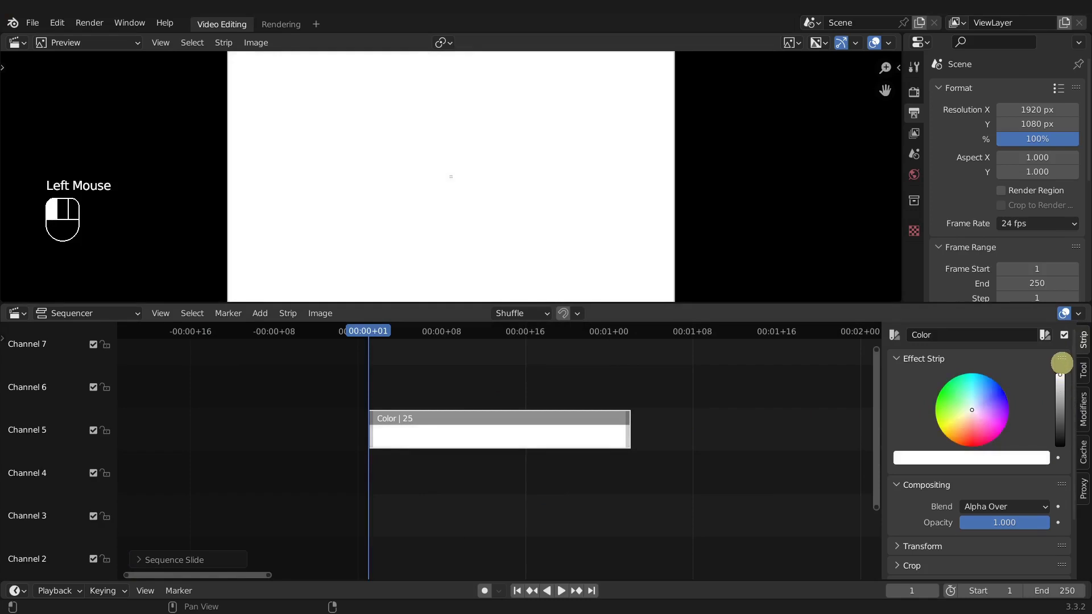
pyautogui.moveTo(990, 435); pyautogui.dragTo(974, 462)
pyautogui.moveTo(443, 305); pyautogui.dragTo(445, 355)
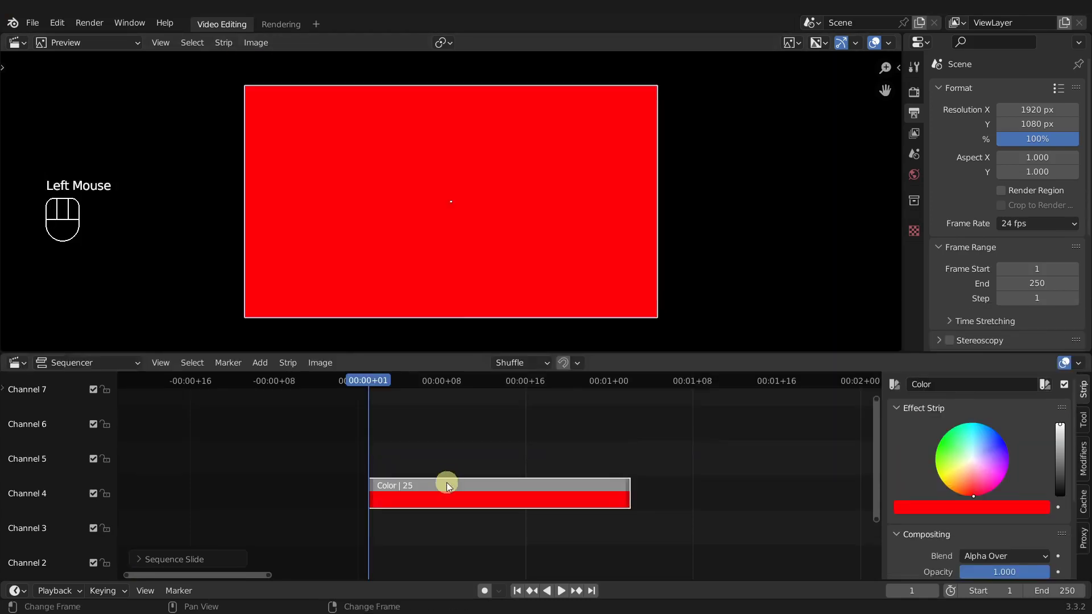
# Step: Duplicate the red strip onto channel 5 as Color.001
pyautogui.press('shift')
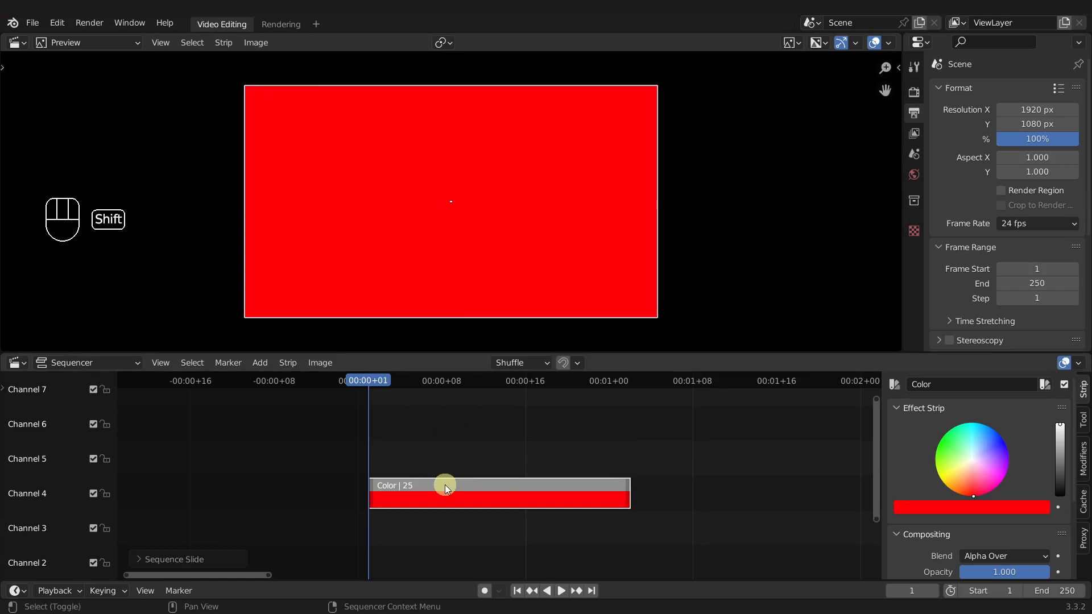
pyautogui.hotkey('shift', 'd')
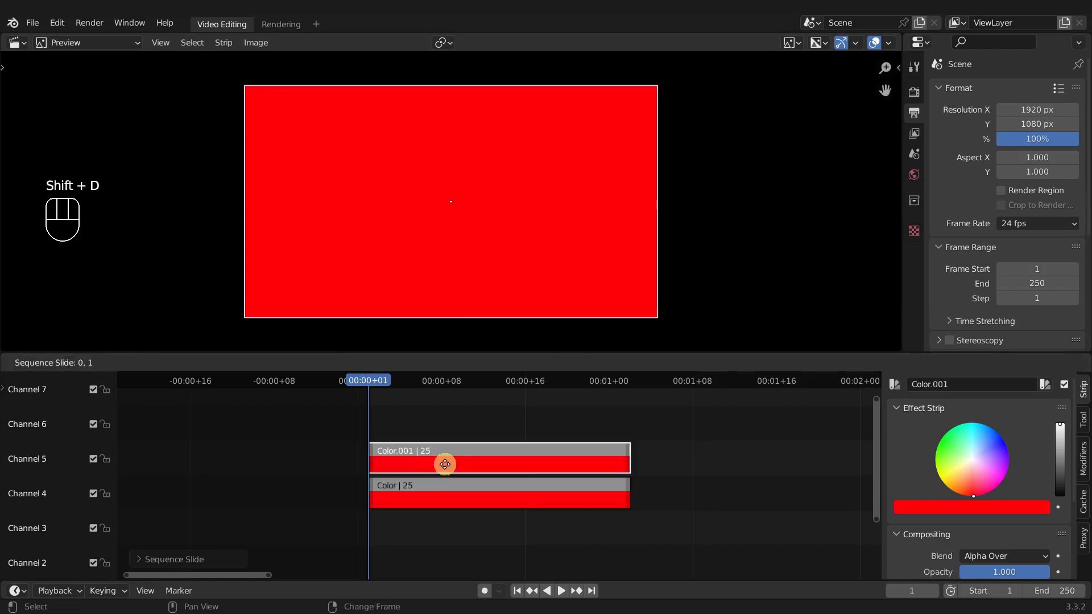
pyautogui.click(444, 464)
pyautogui.click(463, 455)
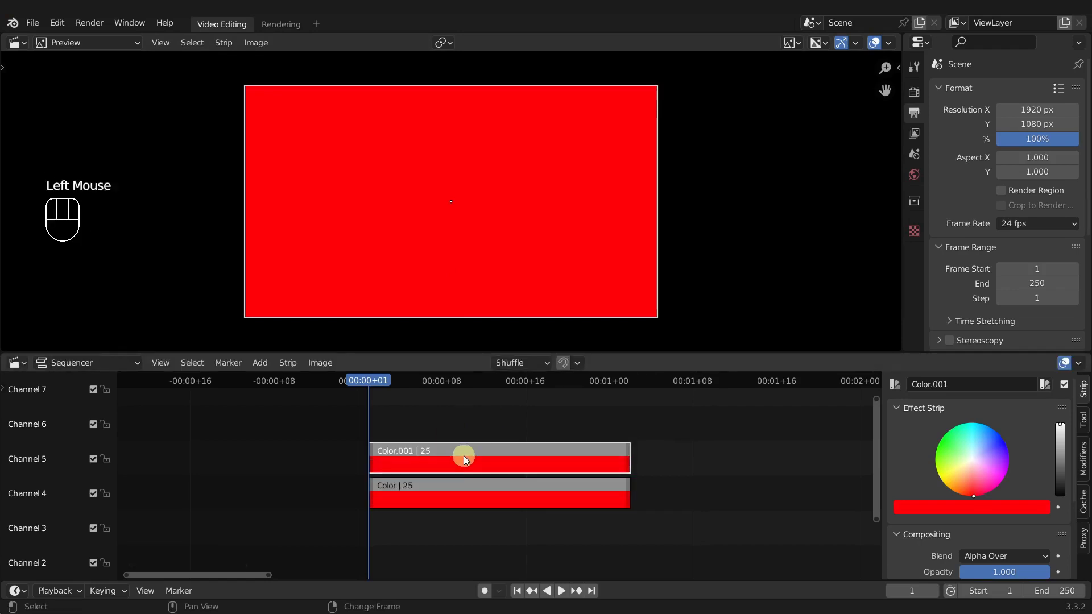
# Step: Darken Color.001 to dark red and align its start with the Color strip
pyautogui.click(1060, 449)
pyautogui.moveTo(1060, 449); pyautogui.dragTo(1059, 466)
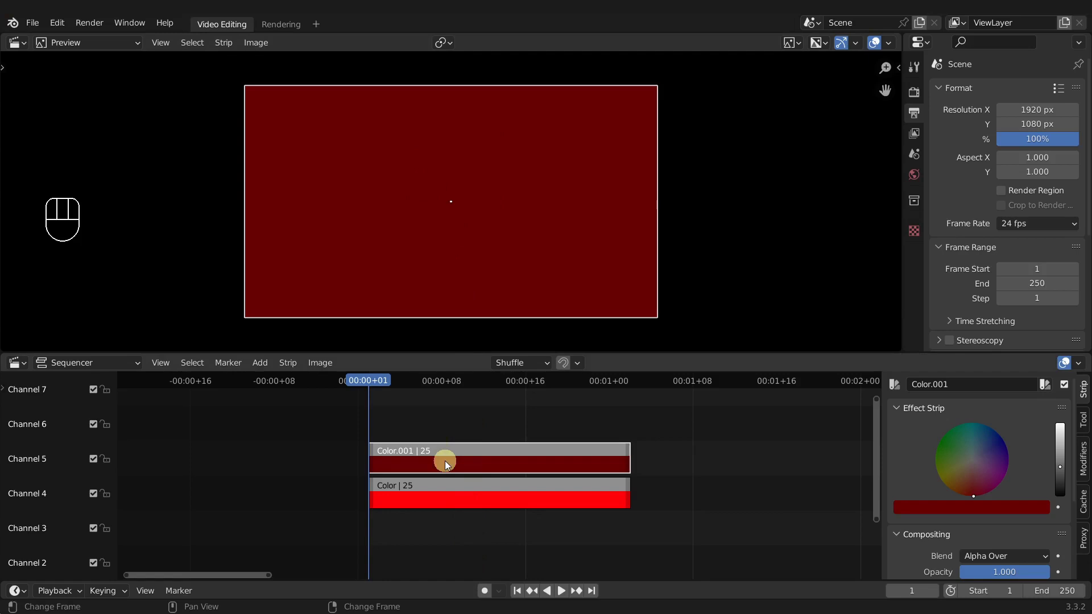
pyautogui.moveTo(445, 461)
pyautogui.mouseDown()
pyautogui.moveTo(425, 456)
pyautogui.moveTo(465, 460)
pyautogui.mouseUp()
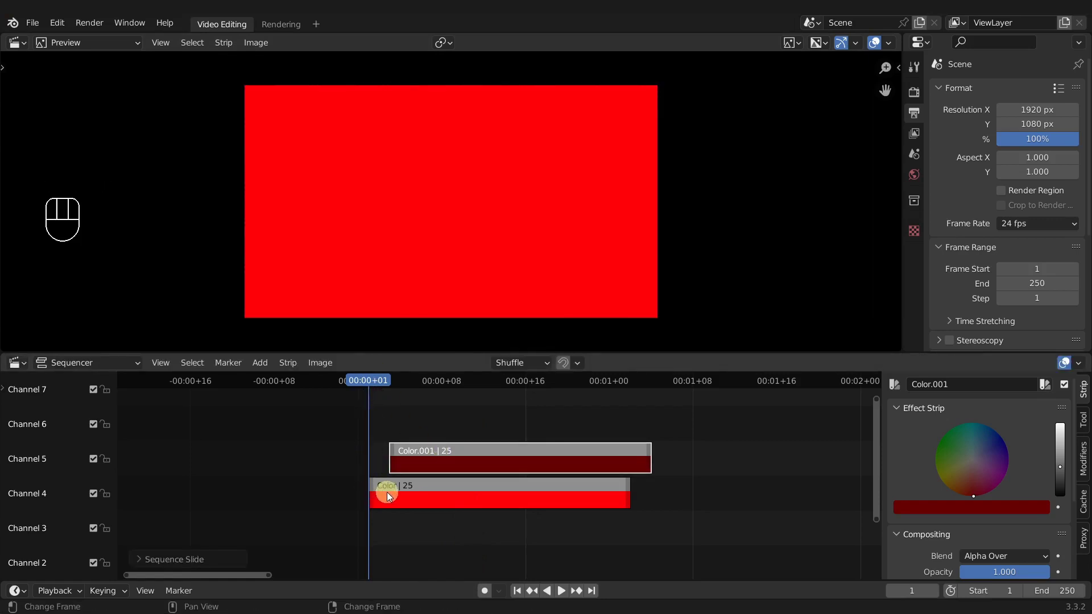
pyautogui.moveTo(471, 459); pyautogui.dragTo(447, 455)
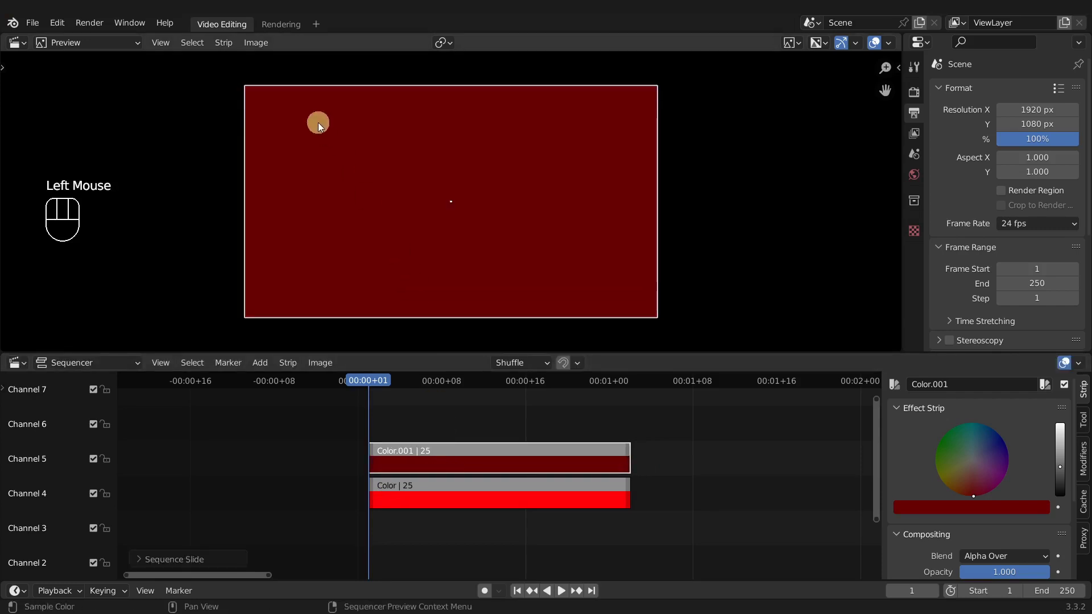
# Step: Duplicate the Rendering workspace and rename the copy 'Masking'
pyautogui.click(288, 25)
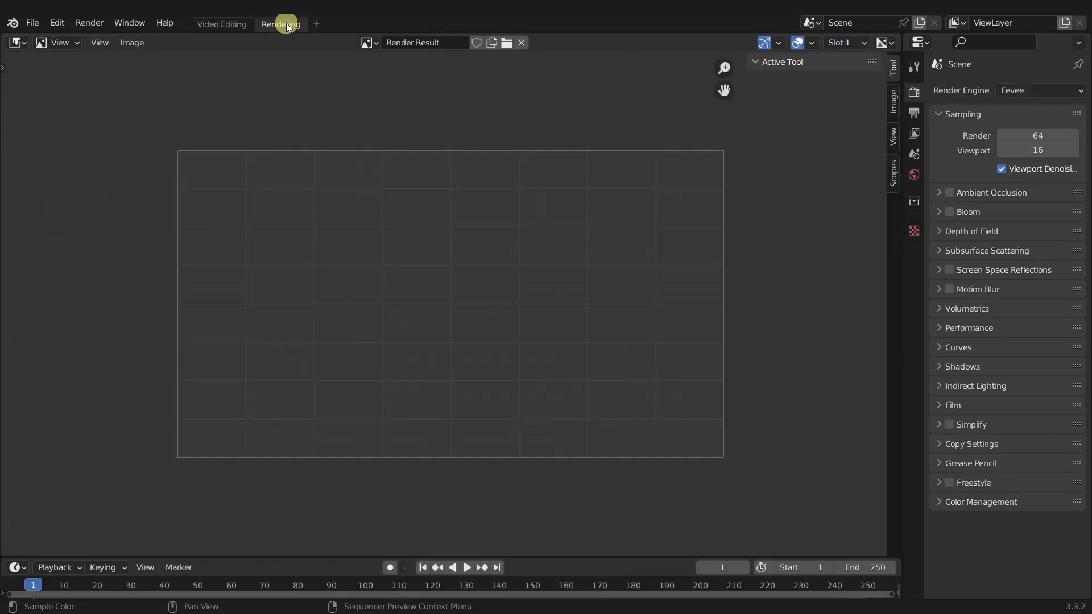
pyautogui.doubleClick(285, 23)
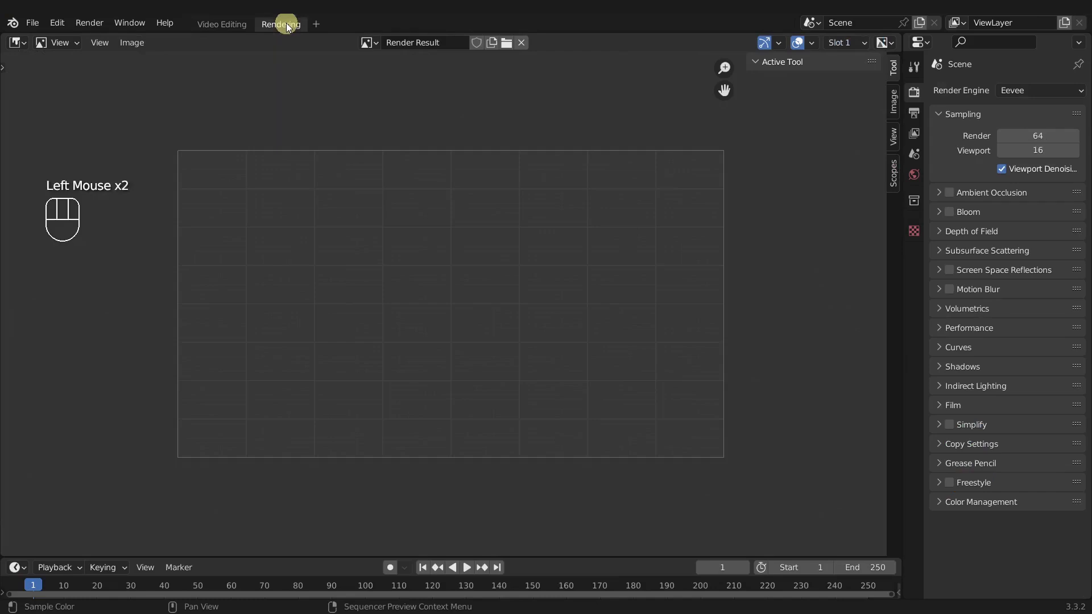
pyautogui.rightClick(285, 22)
pyautogui.click(222, 50)
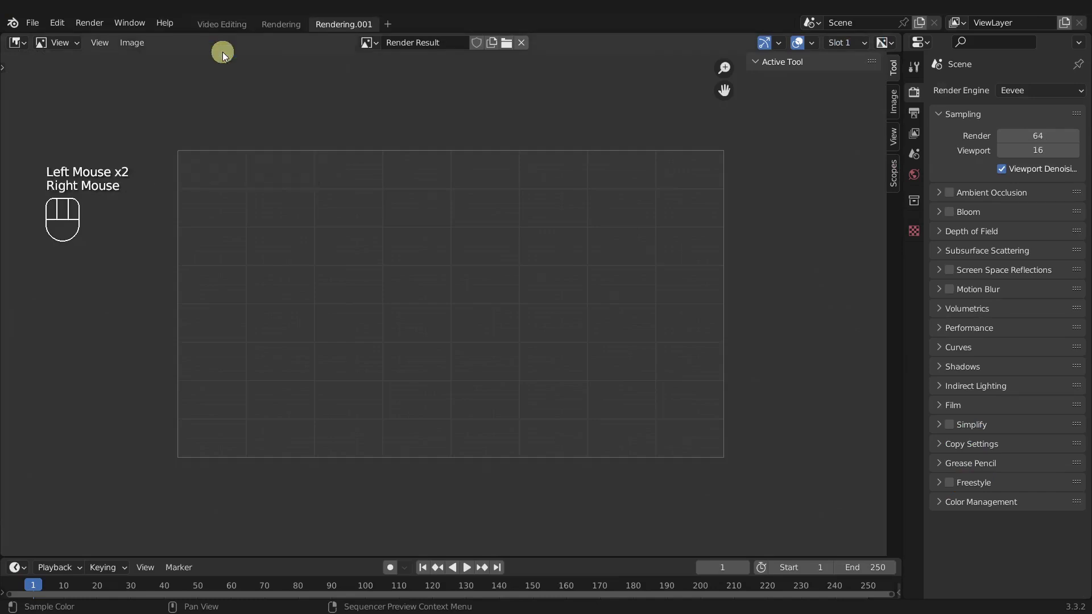
pyautogui.doubleClick(335, 23)
pyautogui.write('Masking')
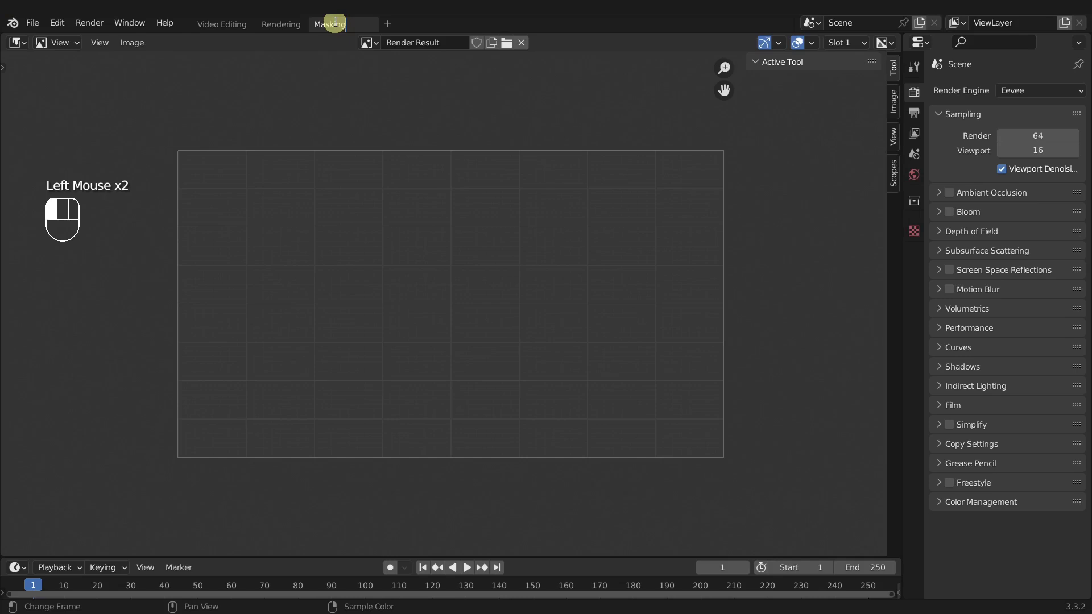
pyautogui.press('Return')
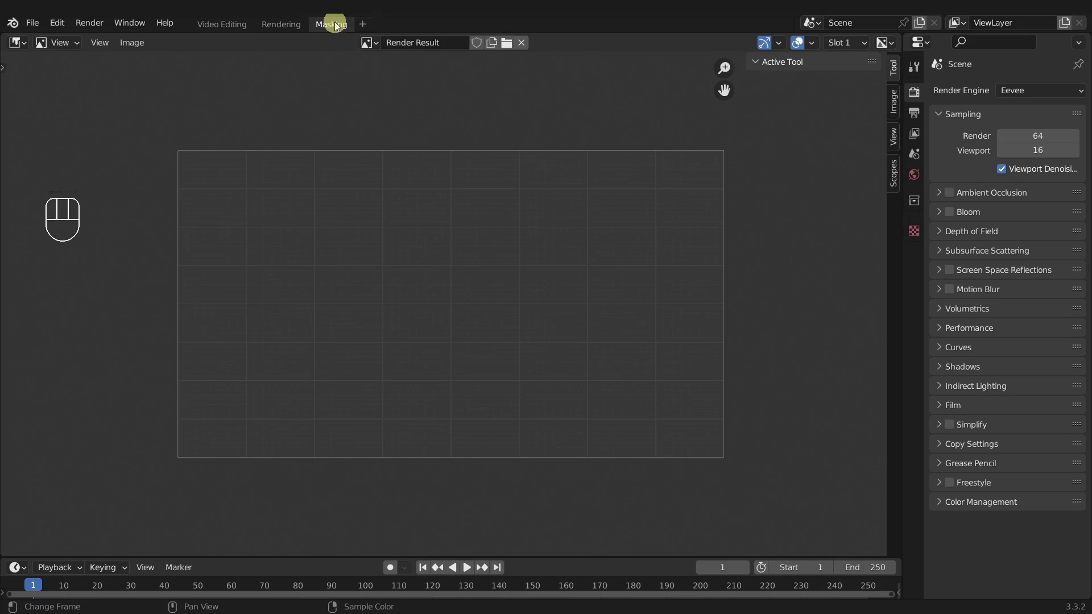
# Step: Switch the image editor to Mask mode and expand Output Properties' Post Processing
pyautogui.click(71, 45)
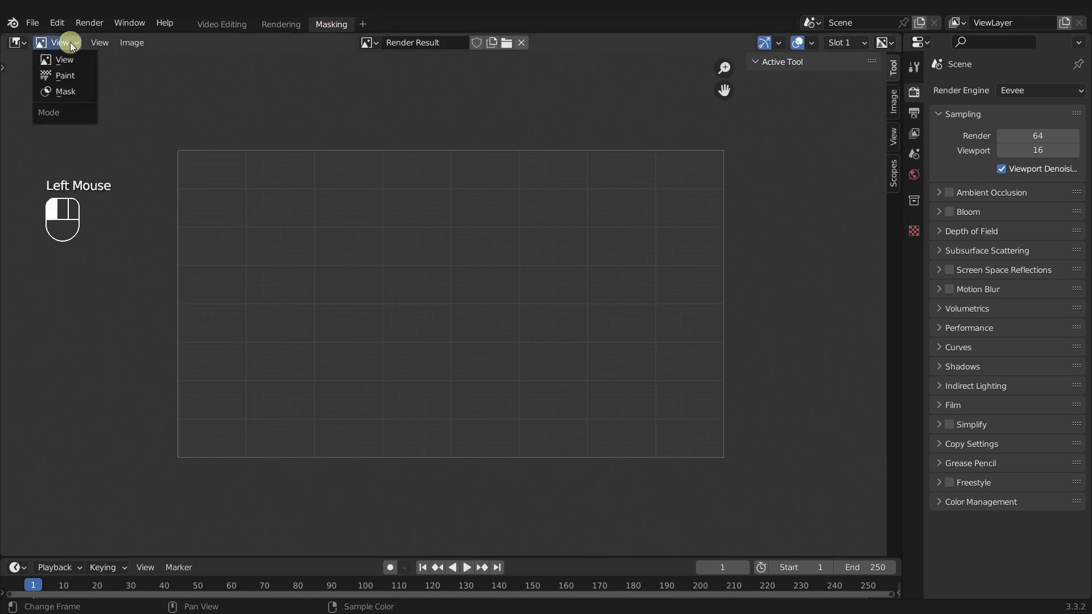
pyautogui.click(64, 93)
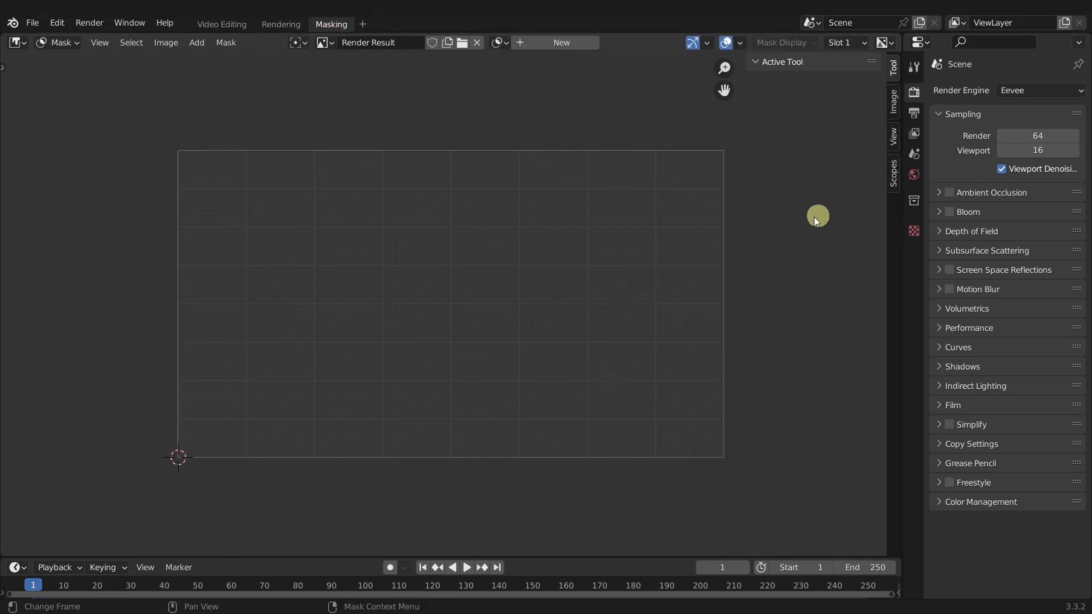
pyautogui.click(914, 114)
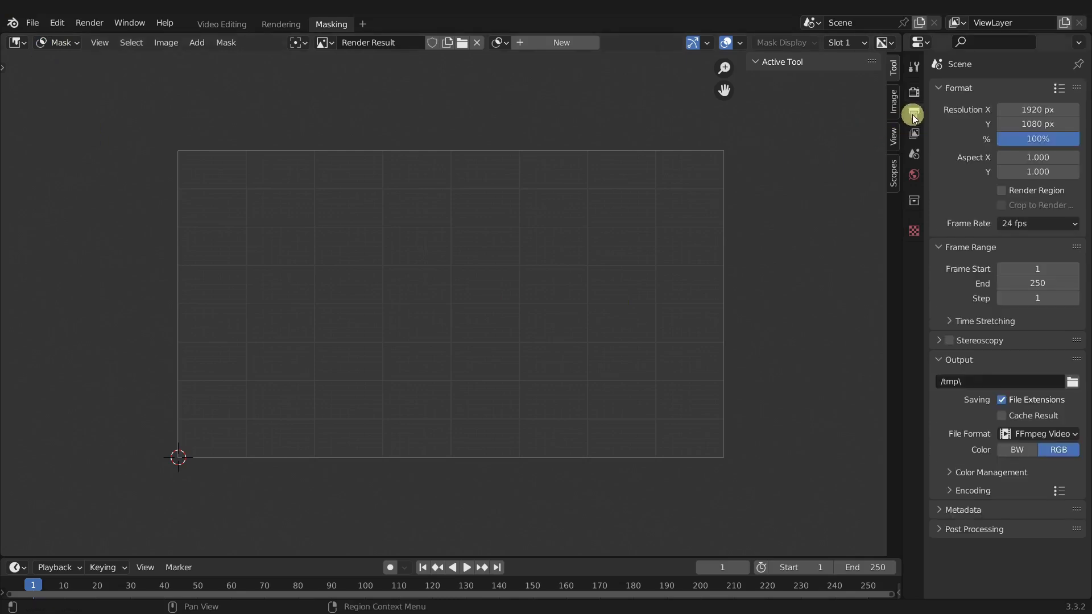
pyautogui.click(960, 529)
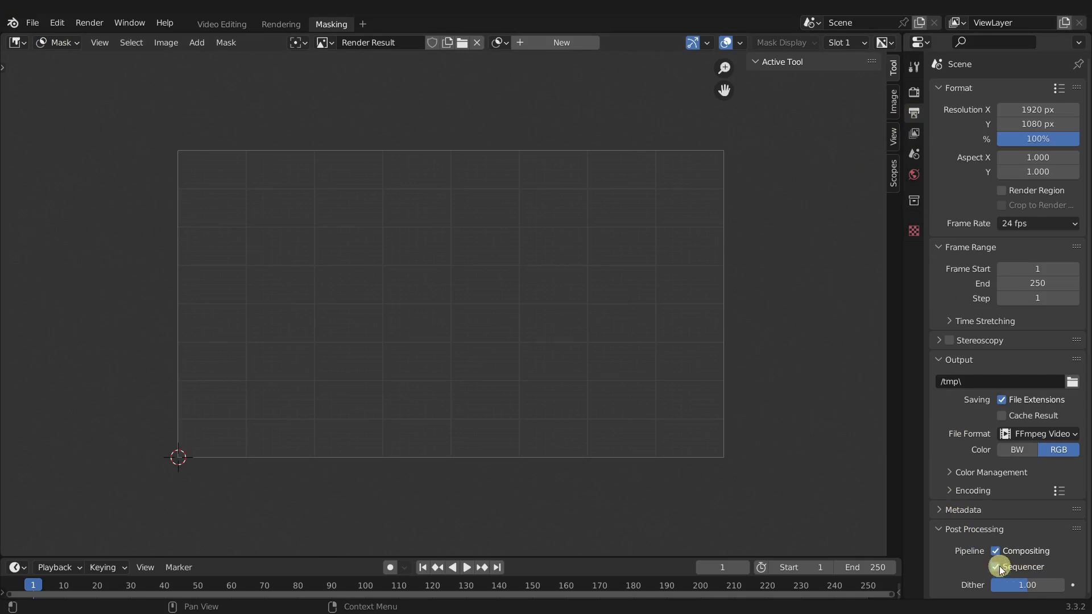
# Step: Disable Compositing in the post-processing pipeline and render frame 1 with F12
pyautogui.click(996, 550)
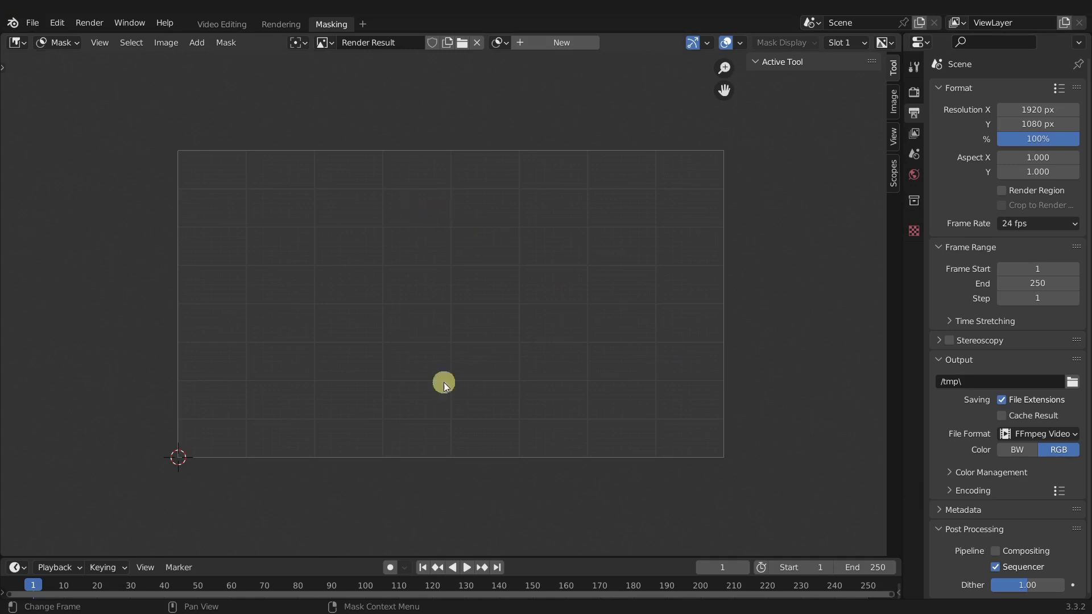
pyautogui.press('F12')
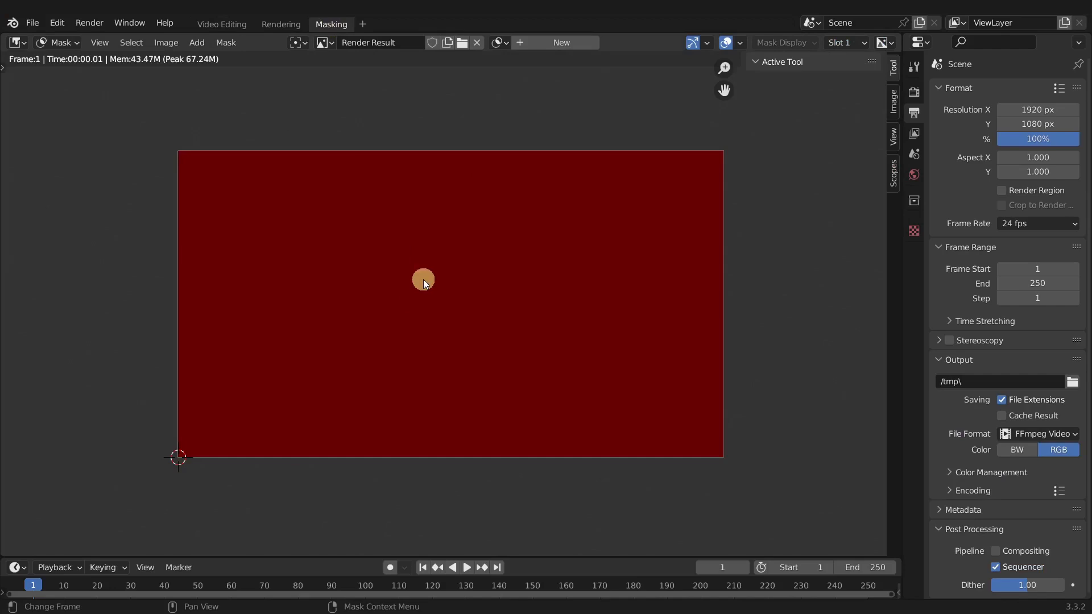
# Step: Create a new mask named 'Mask_Background'
pyautogui.click(543, 45)
pyautogui.click(529, 42)
pyautogui.click(531, 42)
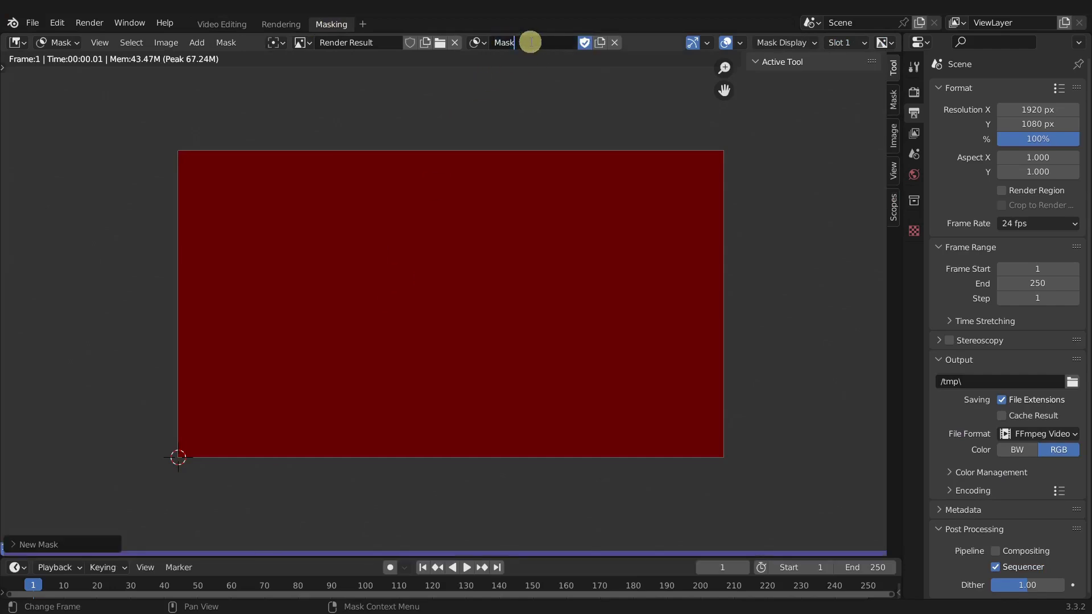
pyautogui.write('_Background')
pyautogui.click(456, 173)
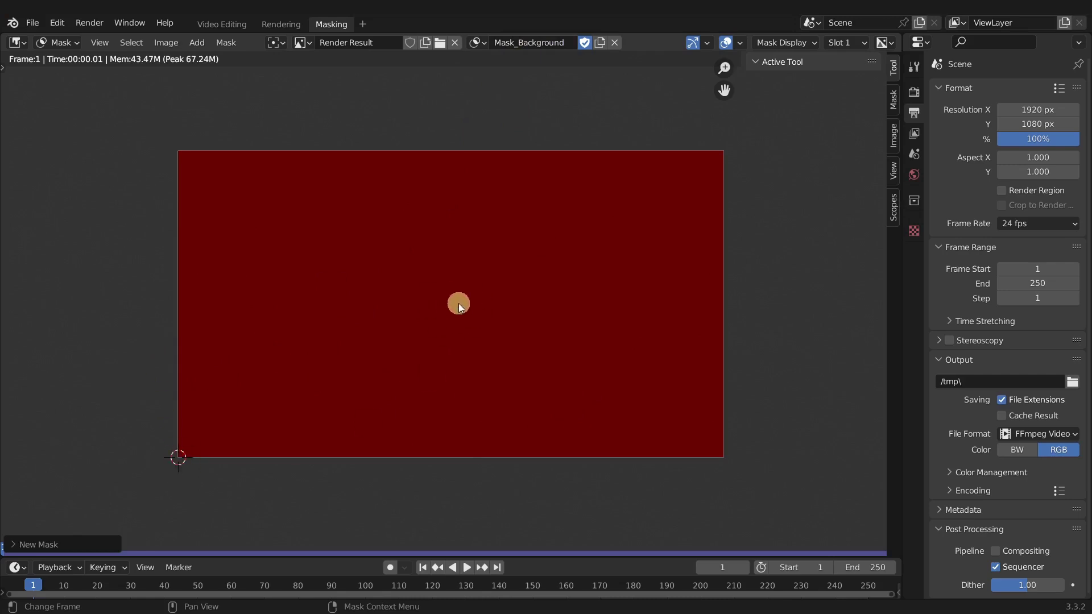
# Step: Set the 2D cursor location X and Y to 0.5 in the sidebar View tab
pyautogui.click(893, 169)
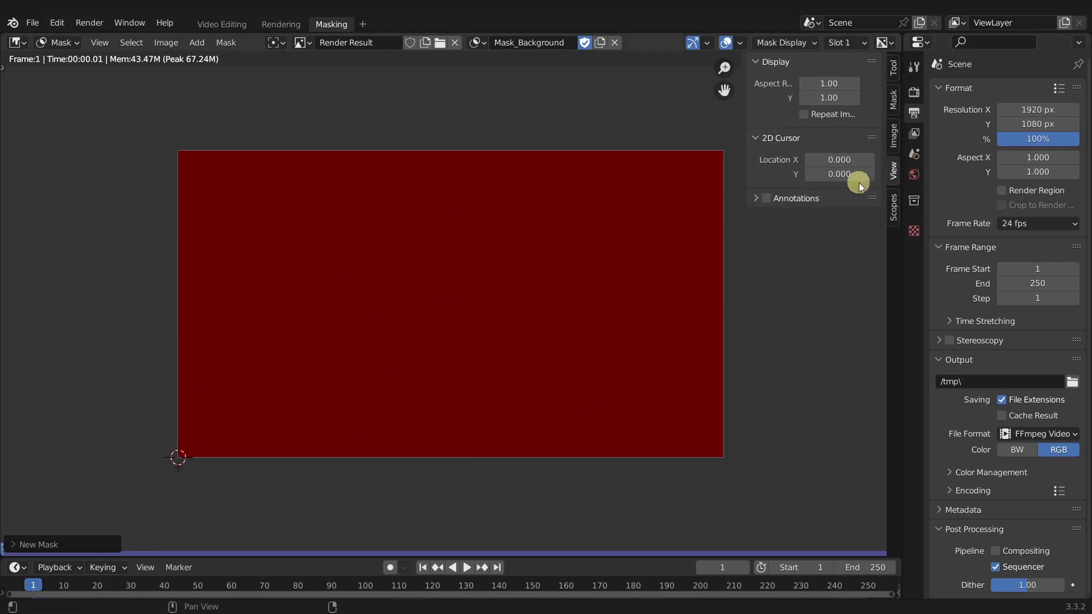
pyautogui.moveTo(848, 185); pyautogui.dragTo(845, 160)
pyautogui.write('0.5')
pyautogui.press('Return')
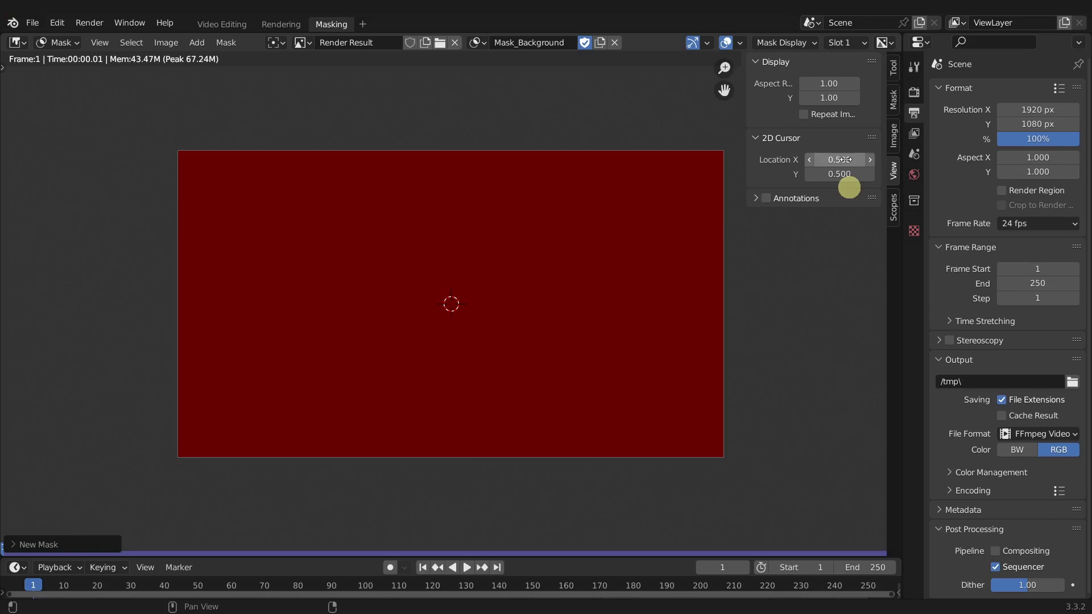
pyautogui.click(490, 250)
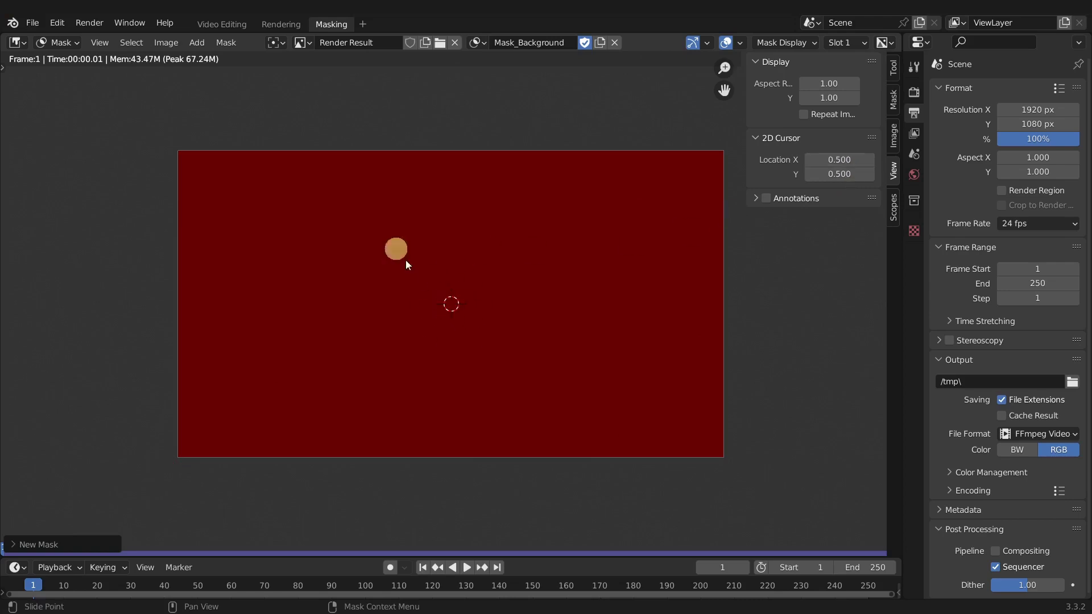
# Step: Add a square mask and delete its two top points
pyautogui.click(197, 42)
pyautogui.click(208, 83)
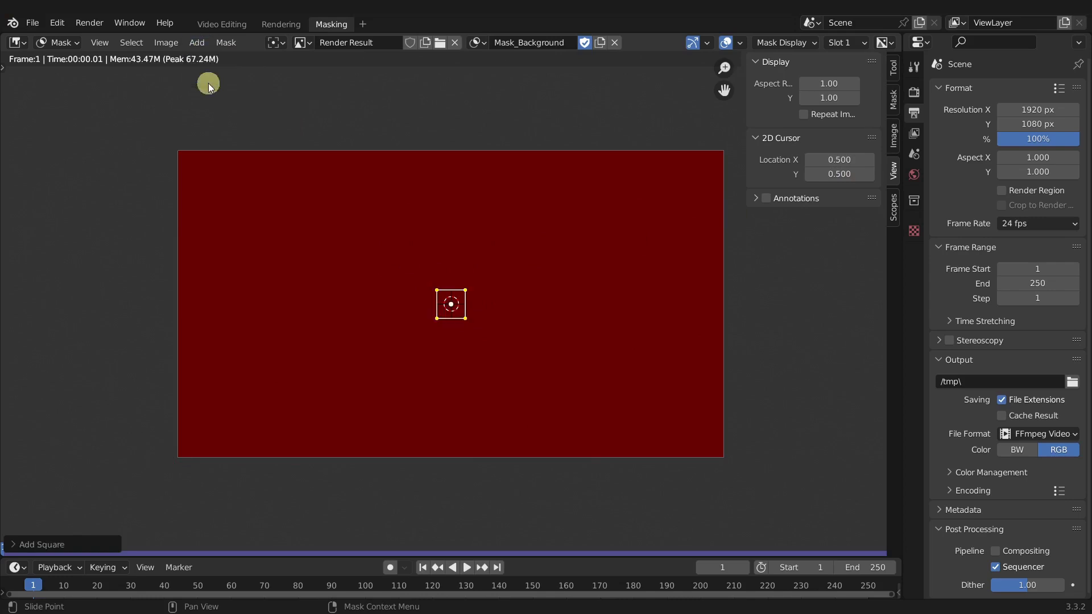
pyautogui.click(439, 288)
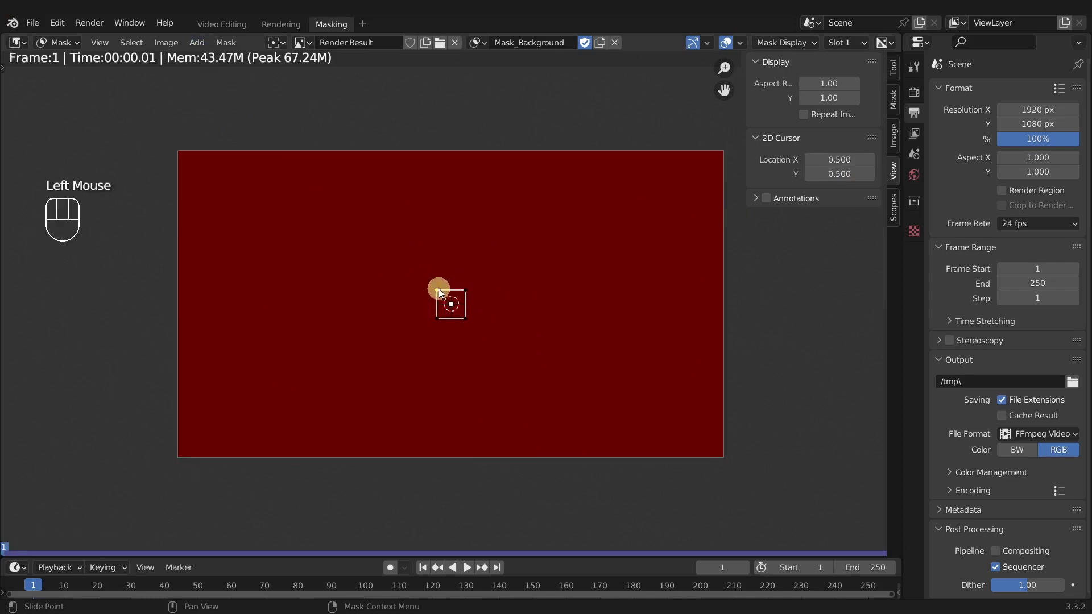
pyautogui.keyDown('shift'); pyautogui.click(465, 291); pyautogui.keyUp('shift')
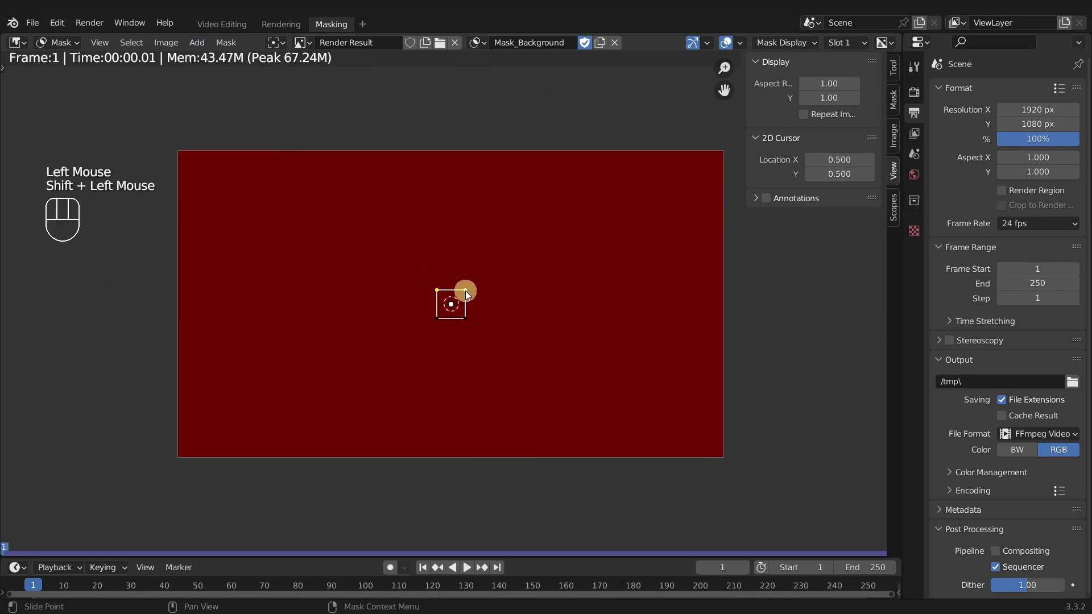
pyautogui.press('x')
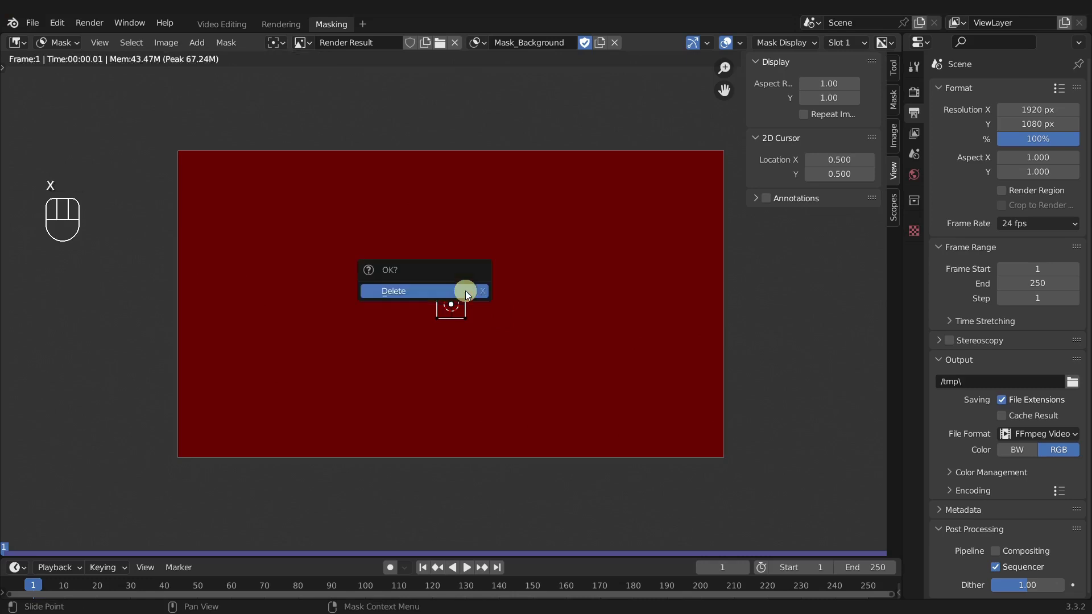
pyautogui.click(465, 291)
# Step: Scale the remaining edge wider than the image and move it just below the bottom
pyautogui.press('a')
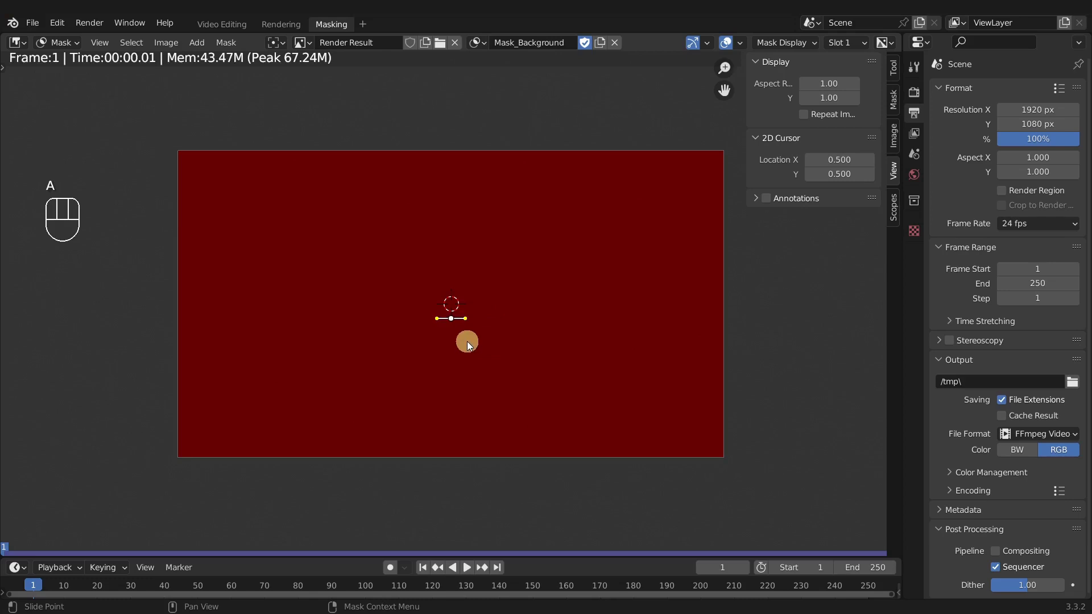
pyautogui.press('s')
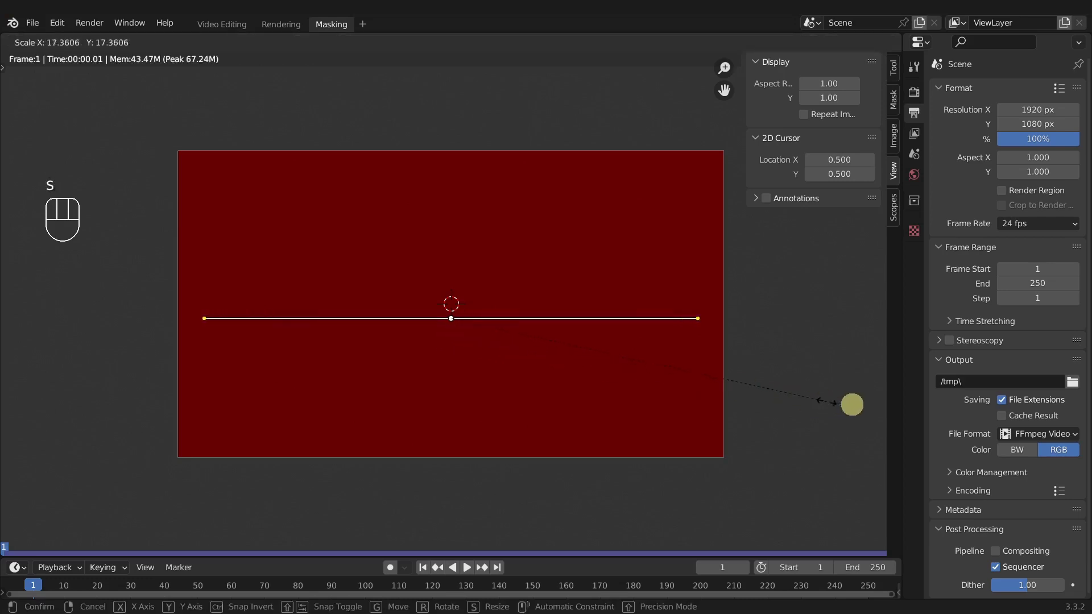
pyautogui.click(899, 408)
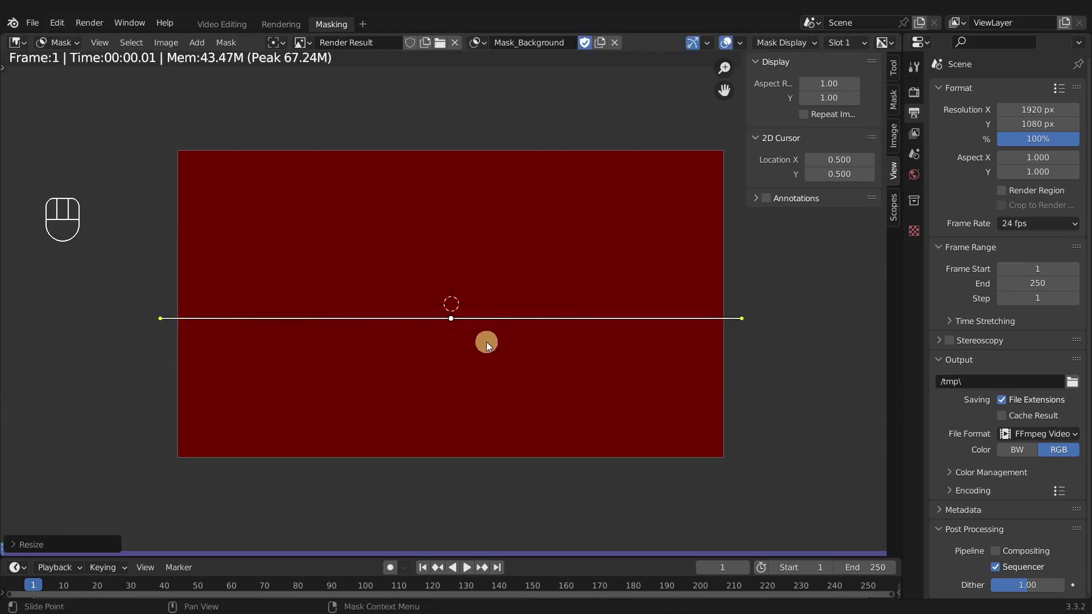
pyautogui.press('g')
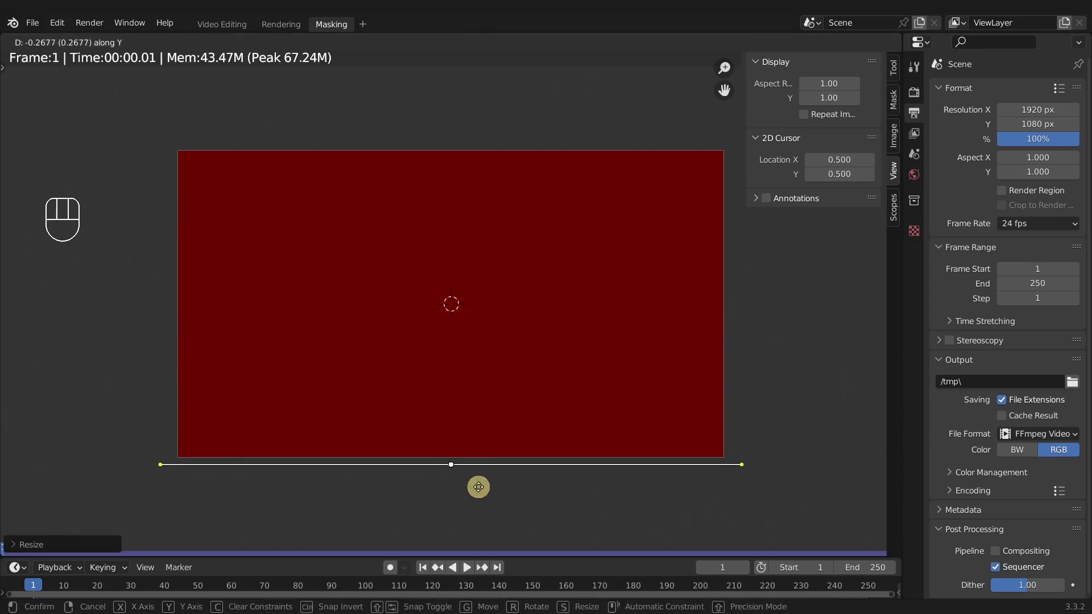
pyautogui.click(479, 487)
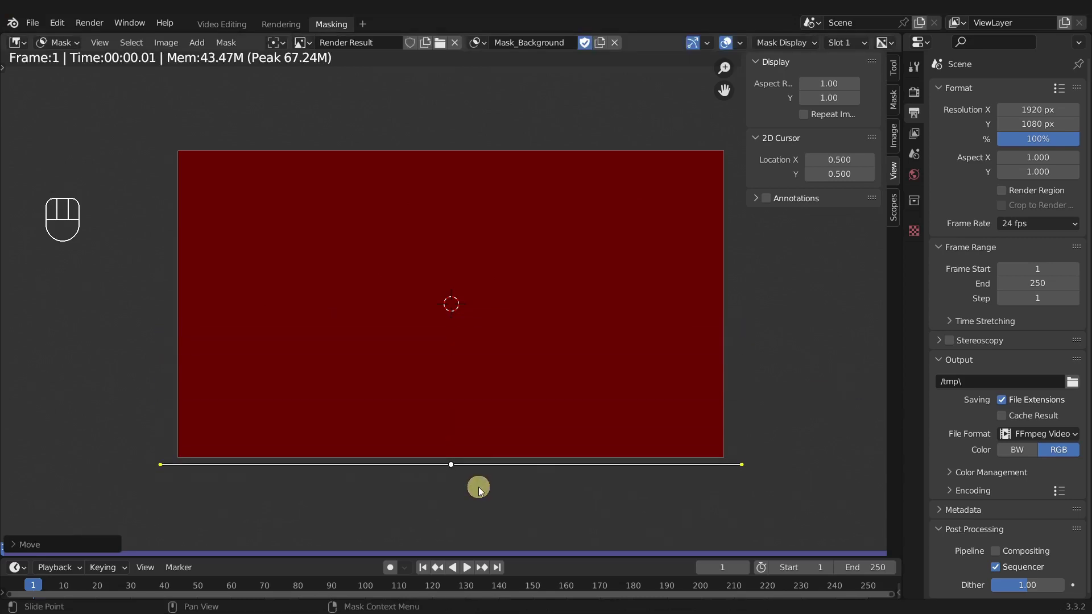
# Step: Enlarge the mask feather and untick Cyclic so the spline becomes an open line
pyautogui.hotkey('alt', 's')
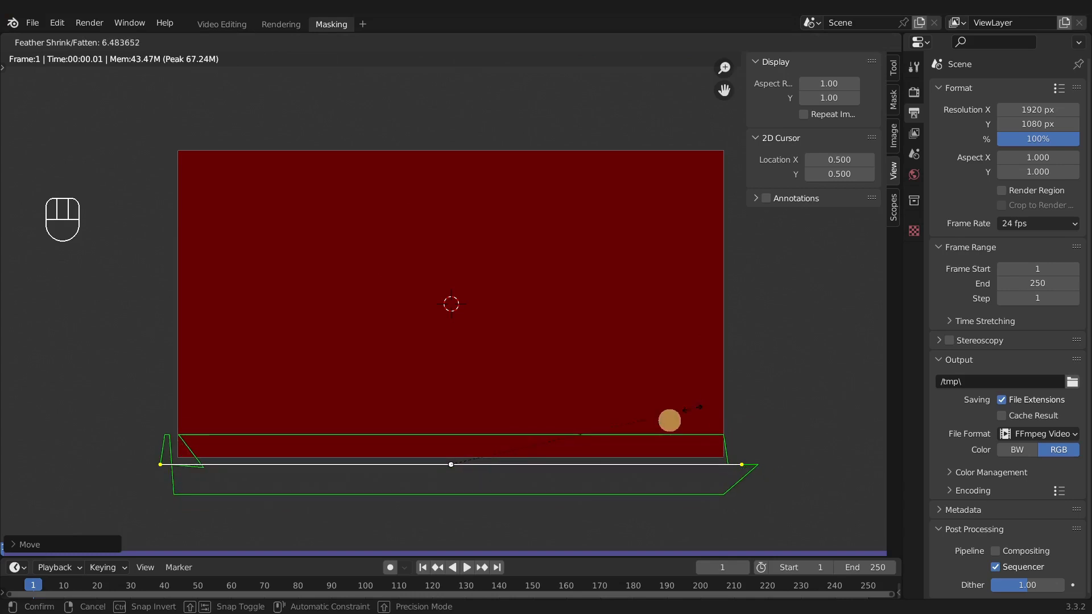
pyautogui.click(755, 390)
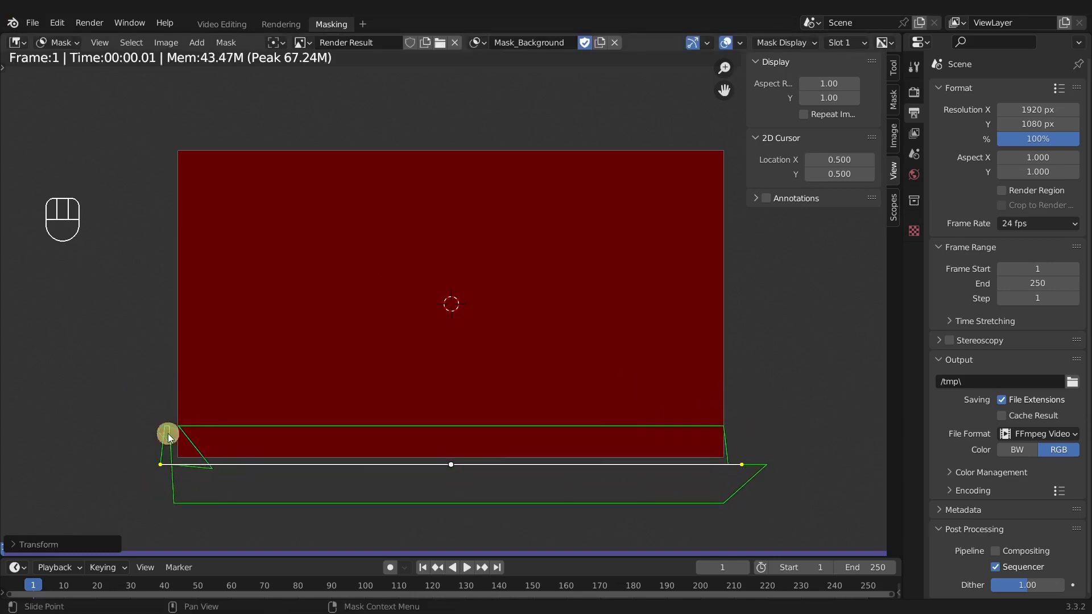
pyautogui.click(895, 98)
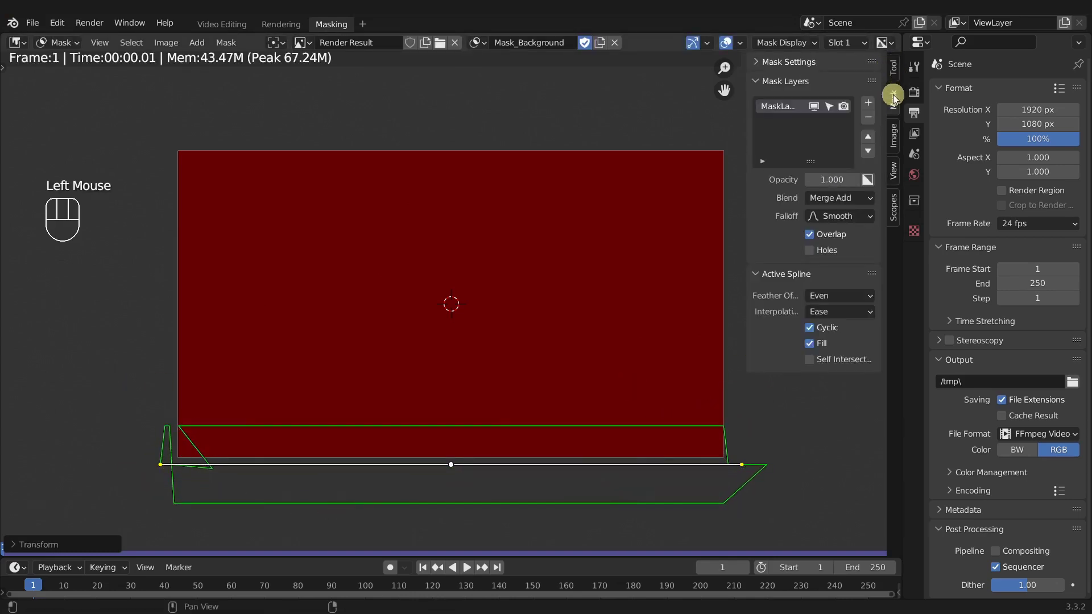
pyautogui.click(809, 328)
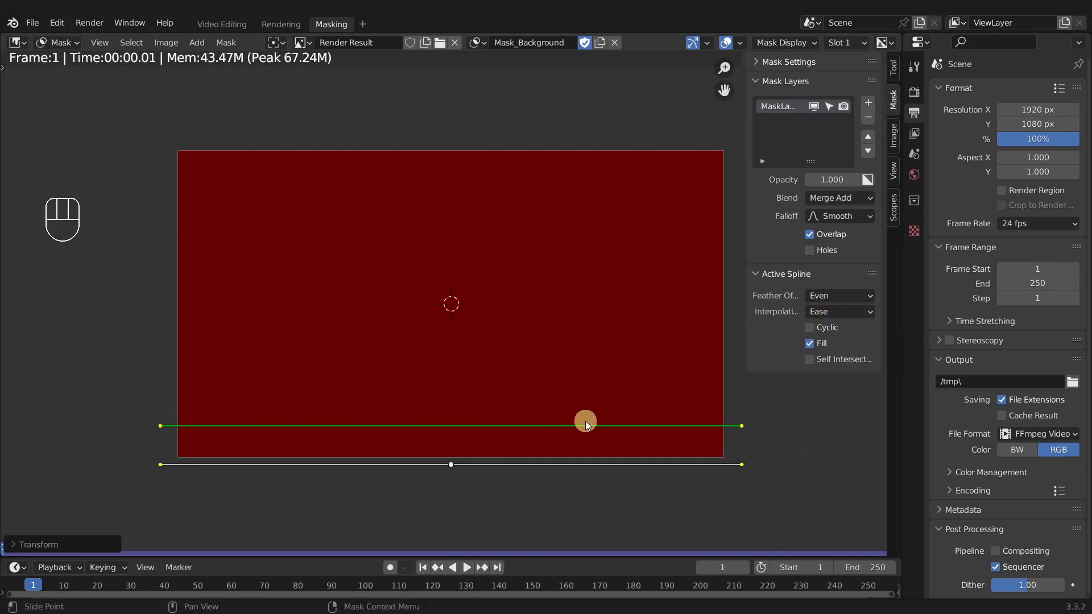
# Step: Push the feather line up past the middle to near the frame top
pyautogui.hotkey('alt', 's')
pyautogui.hotkey('alt', 's')
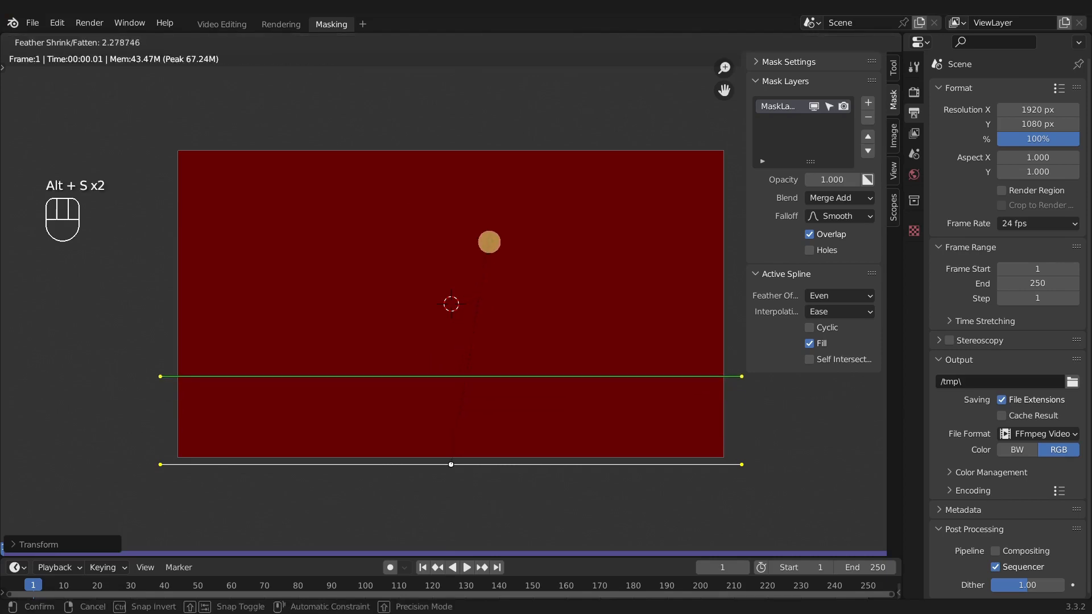
pyautogui.click(616, 88)
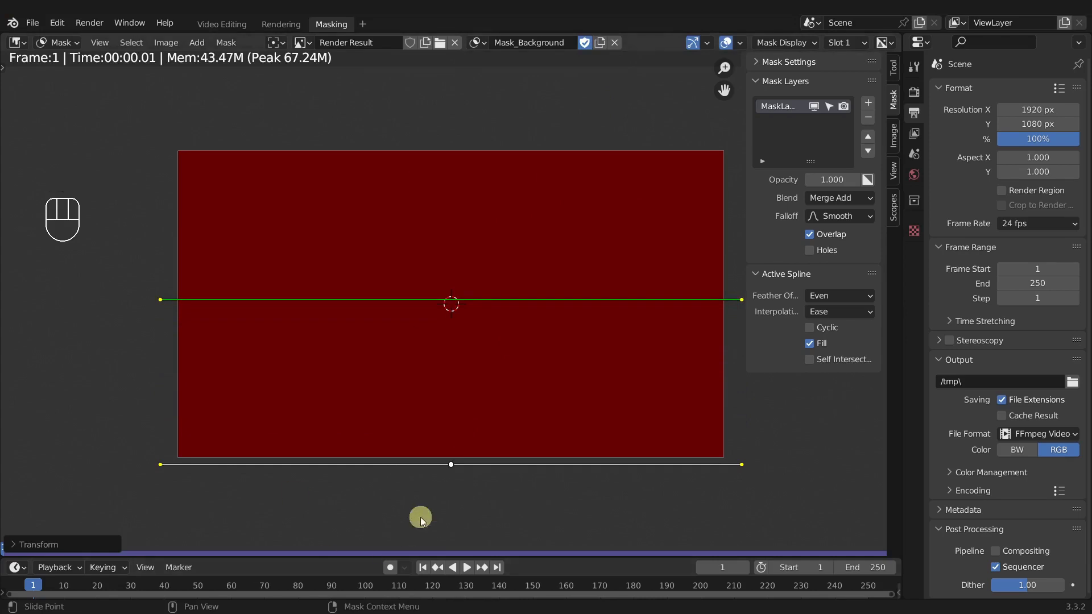
pyautogui.hotkey('alt', 's')
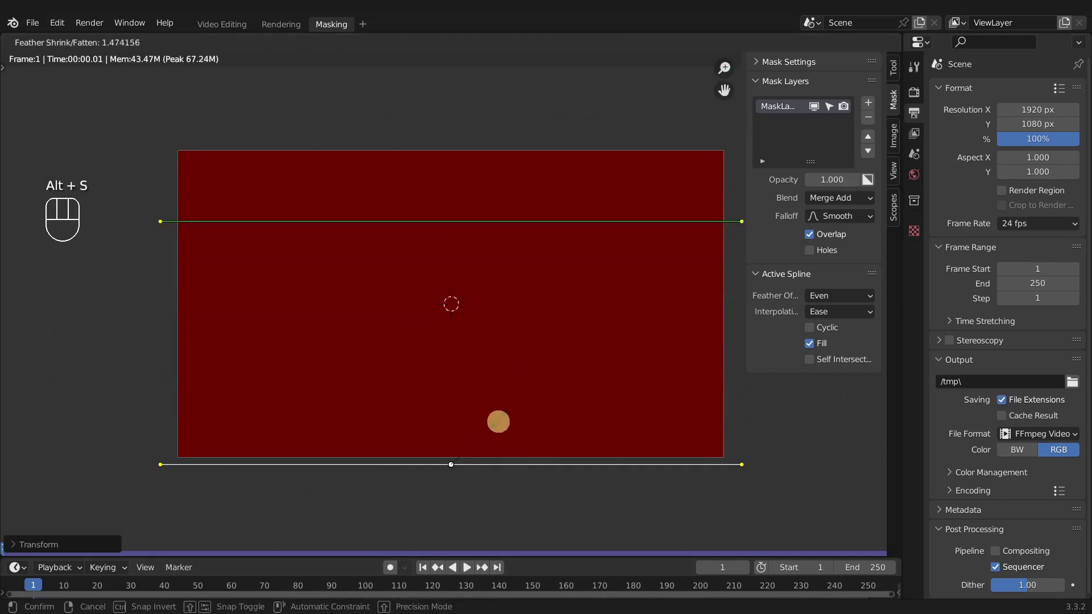
pyautogui.rightClick(356, 355)
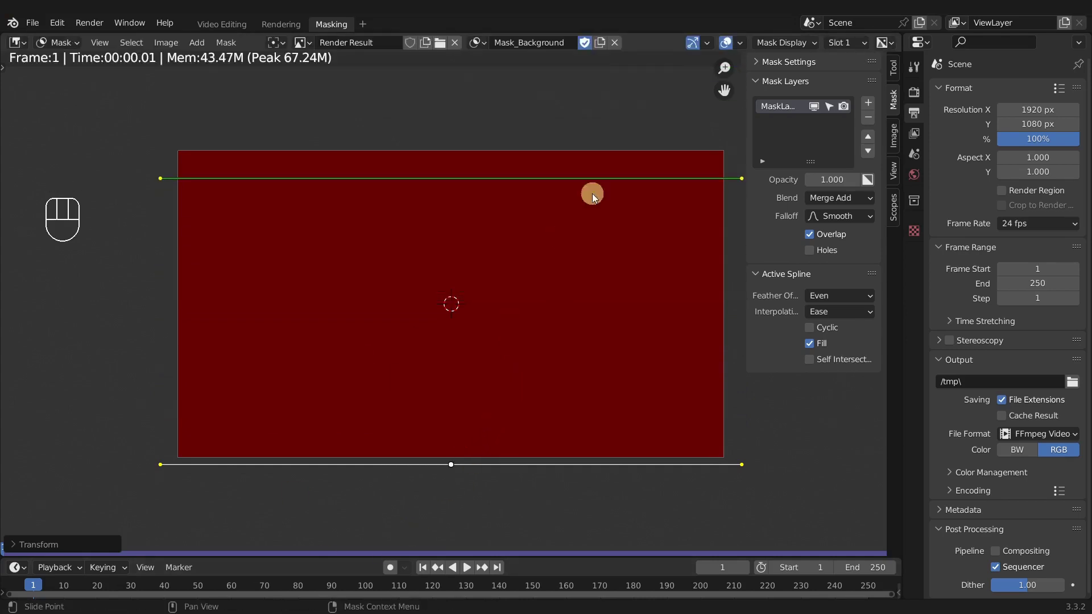
# Step: Show the mask as a gradient overlay and set the mask layer's falloff to Sphere
pyautogui.click(800, 45)
pyautogui.click(734, 91)
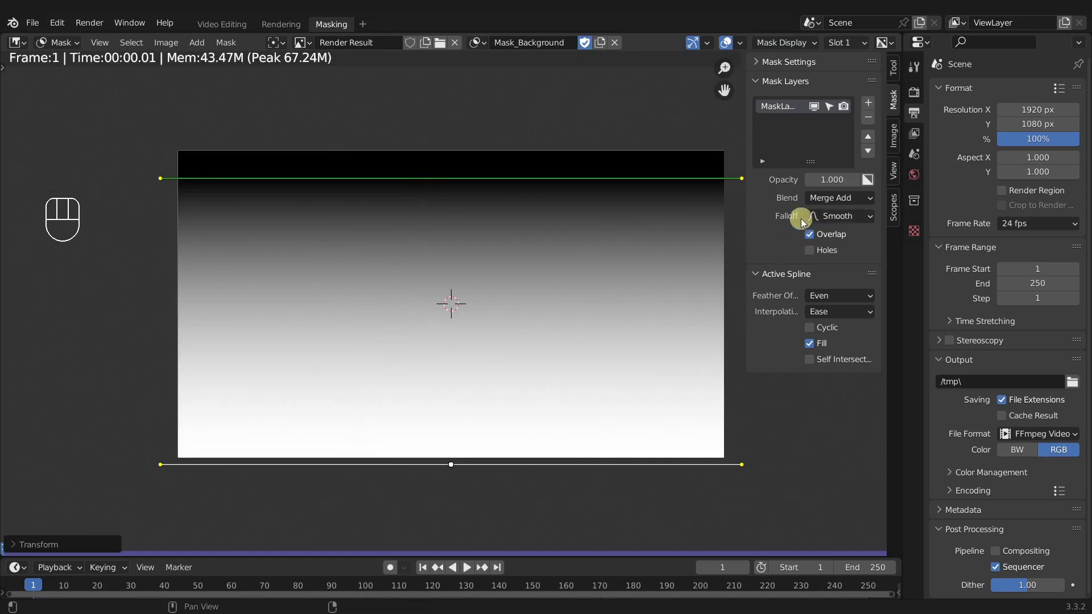
pyautogui.click(831, 217)
pyautogui.click(830, 250)
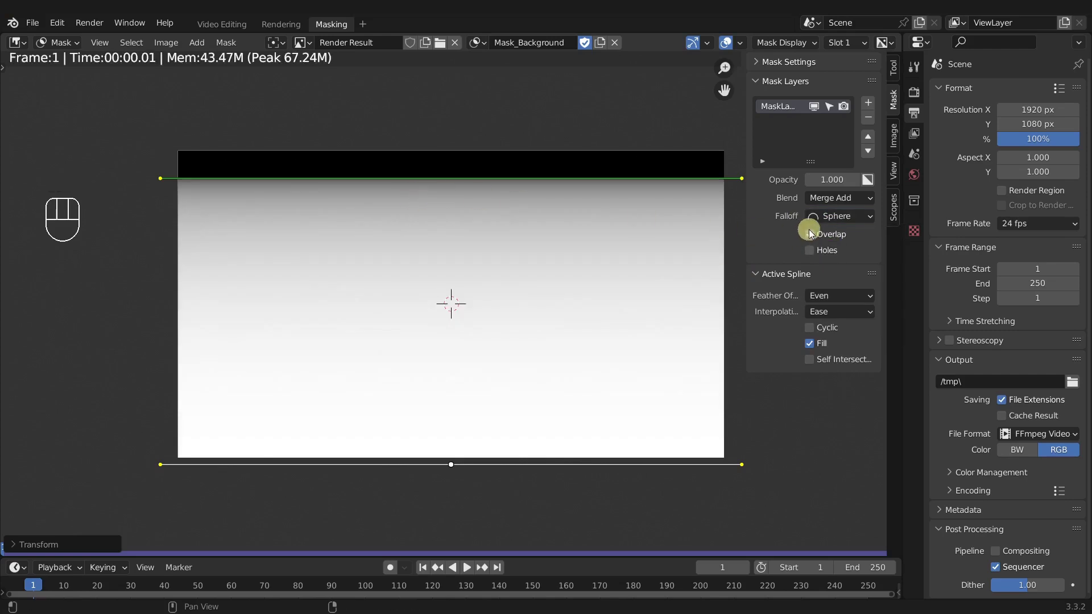
pyautogui.click(794, 49)
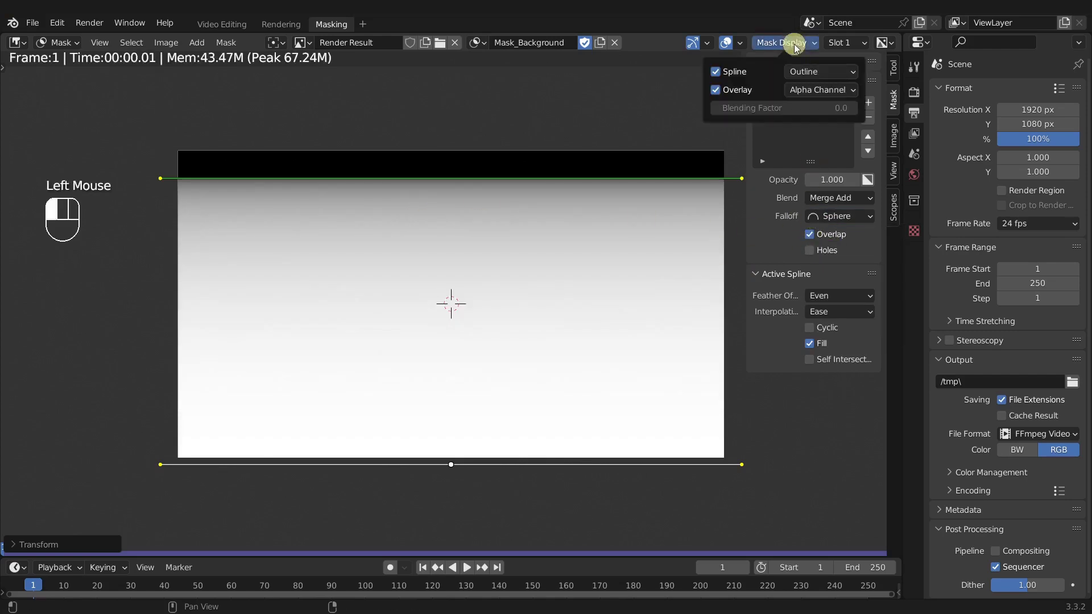
# Step: Toggle the mask spline display and layer visibility, leaving the layer outline hidden
pyautogui.click(717, 72)
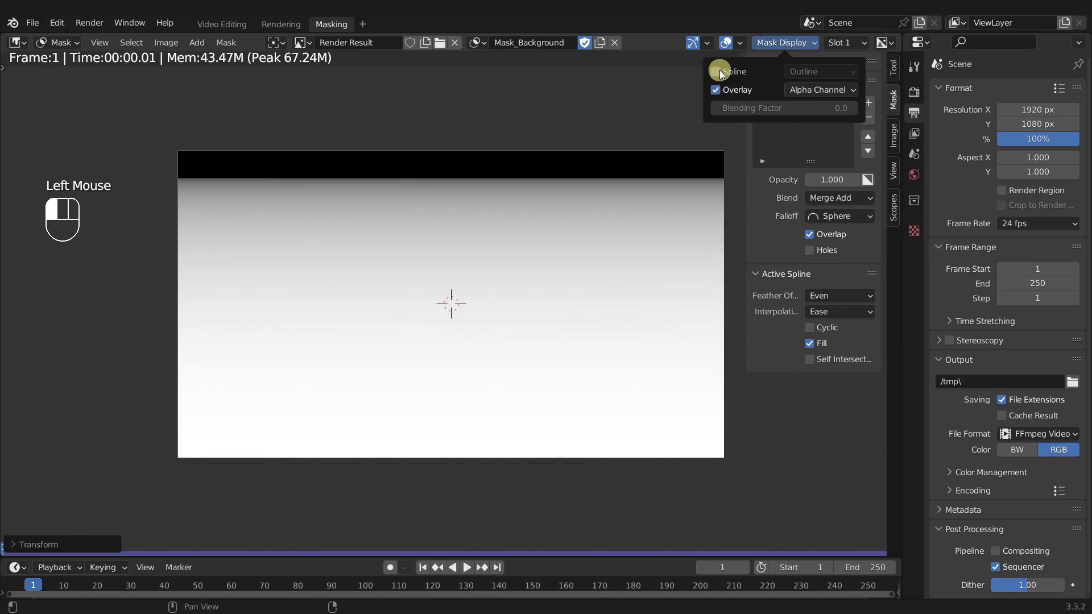
pyautogui.click(717, 71)
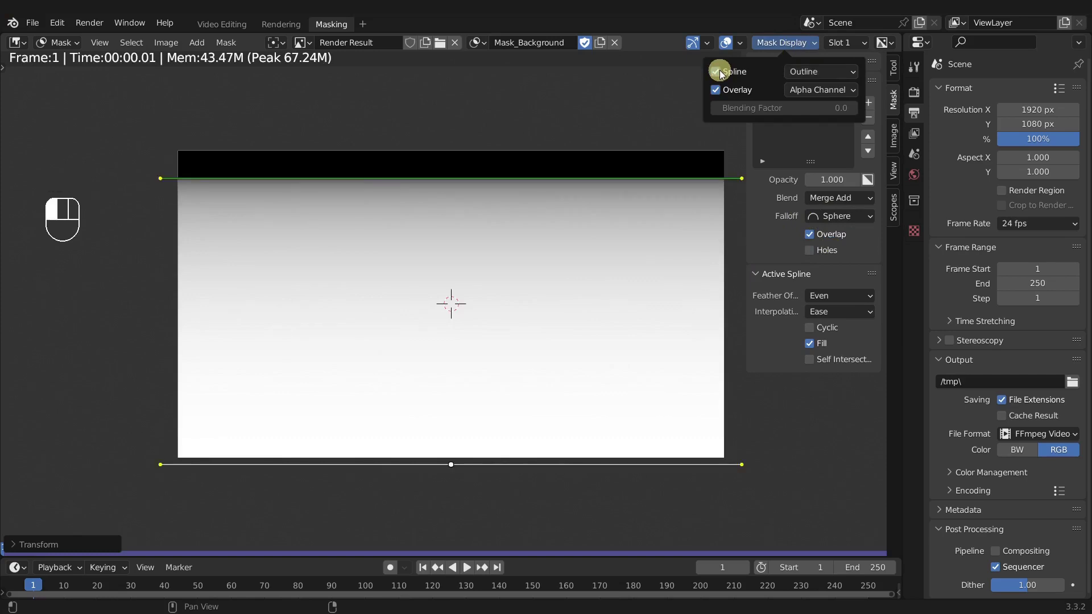
pyautogui.click(717, 72)
pyautogui.click(718, 73)
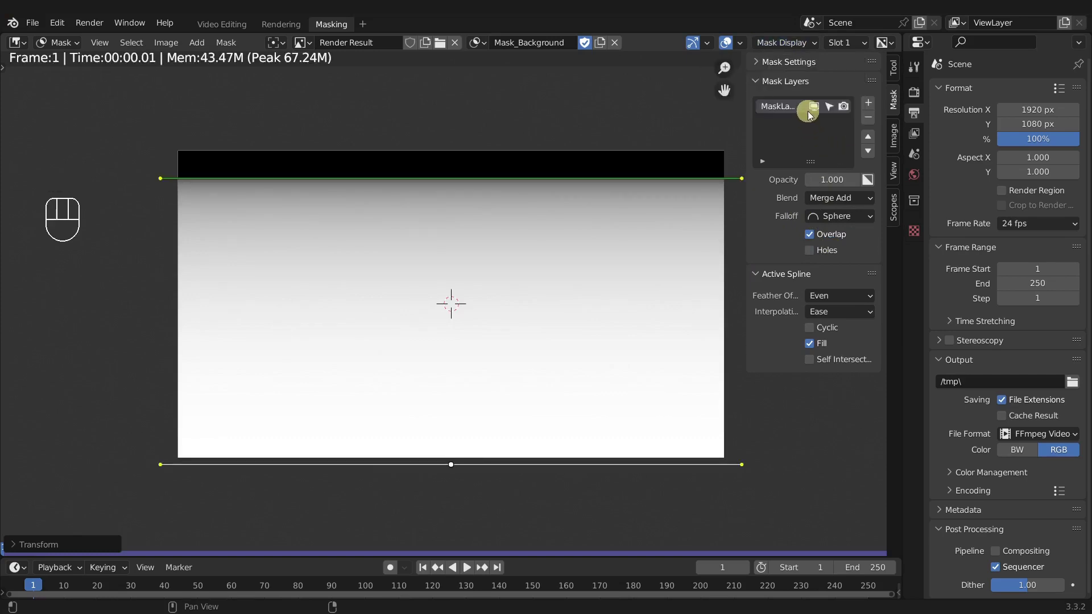
pyautogui.click(812, 107)
pyautogui.click(812, 108)
pyautogui.click(813, 107)
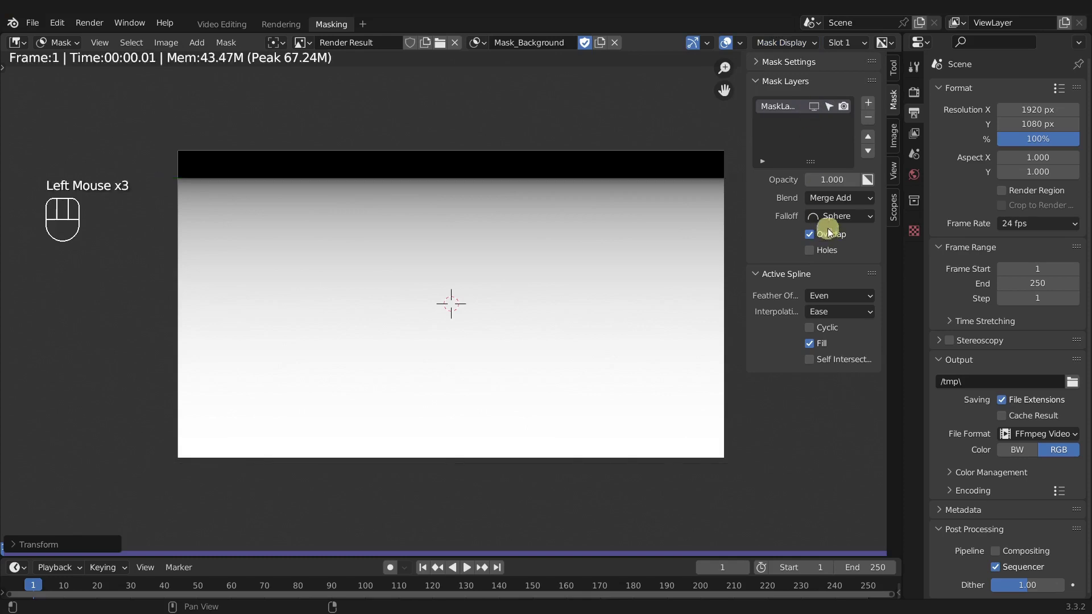
# Step: Try Root and Linear mask falloffs, settle on Sharp, then return to Video Editing
pyautogui.moveTo(828, 215); pyautogui.dragTo(827, 270)
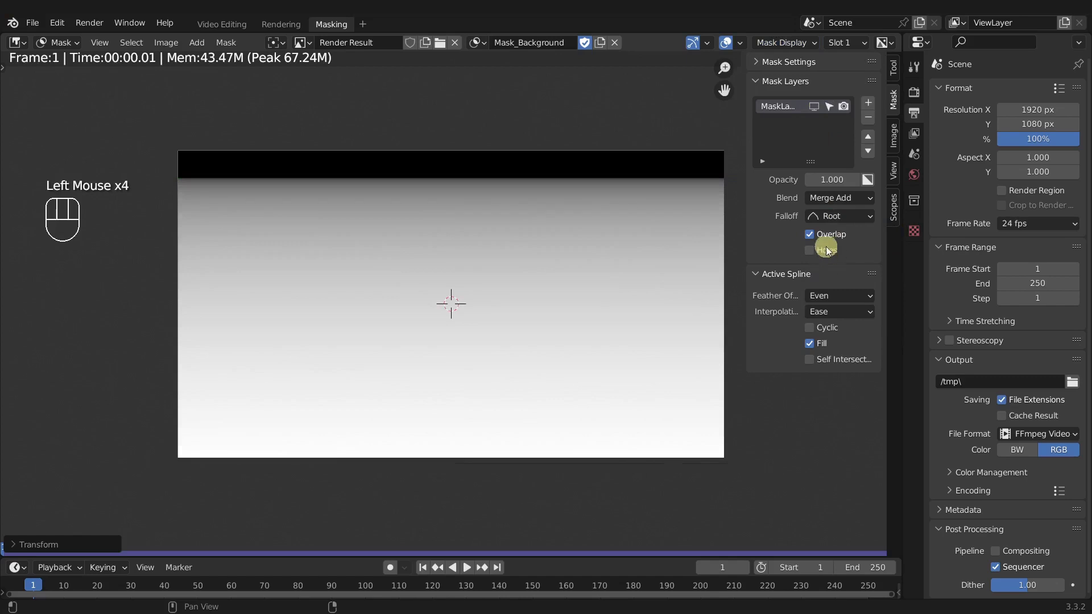
pyautogui.moveTo(824, 216); pyautogui.dragTo(823, 312)
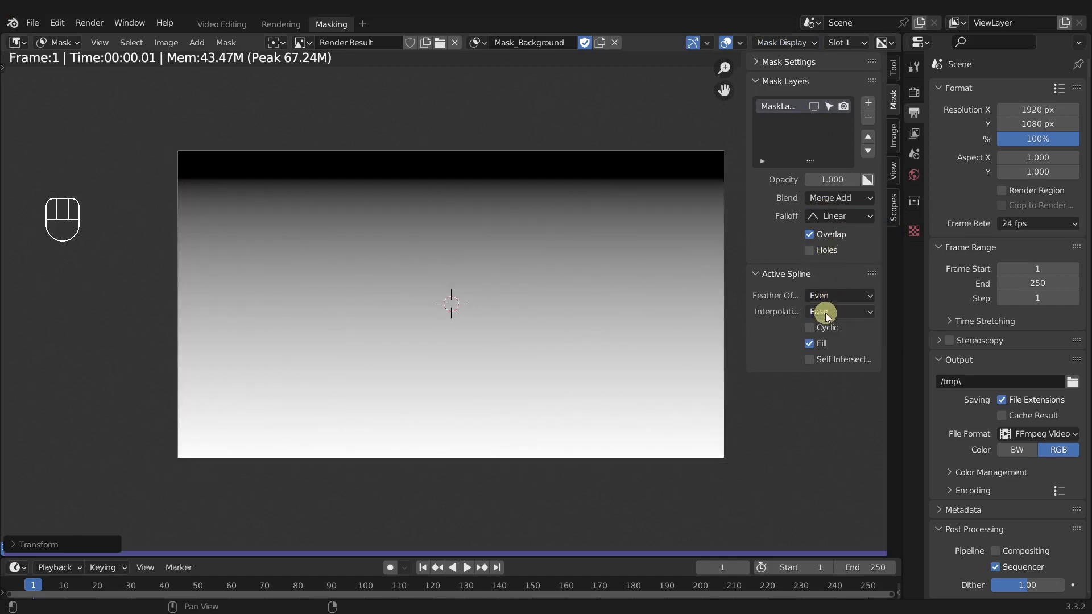
pyautogui.moveTo(821, 216); pyautogui.dragTo(817, 298)
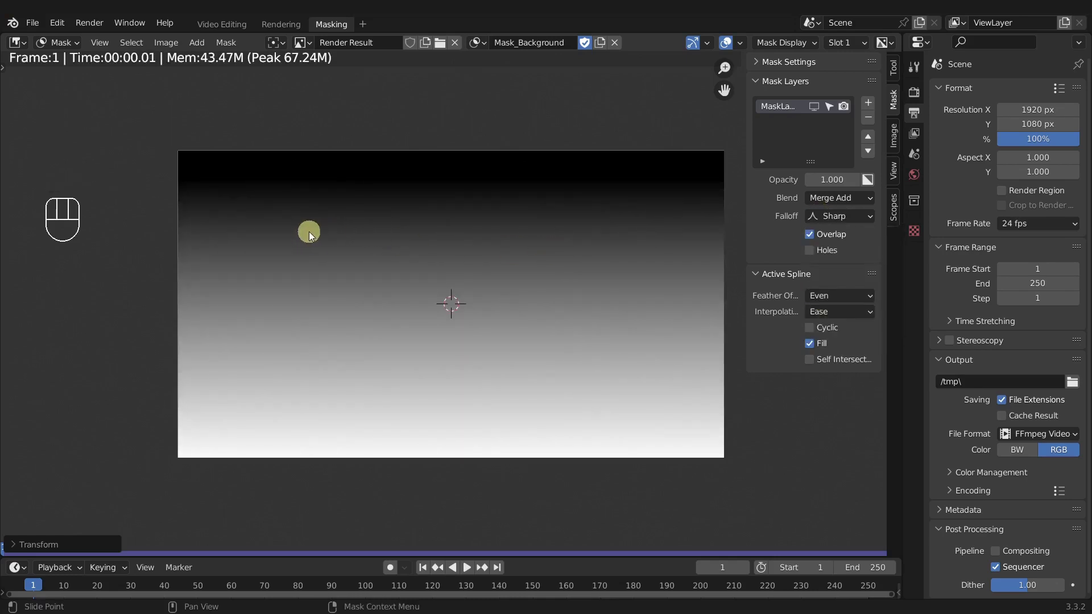
pyautogui.scroll(3, 314, 231)
pyautogui.scroll(-5, 314, 231)
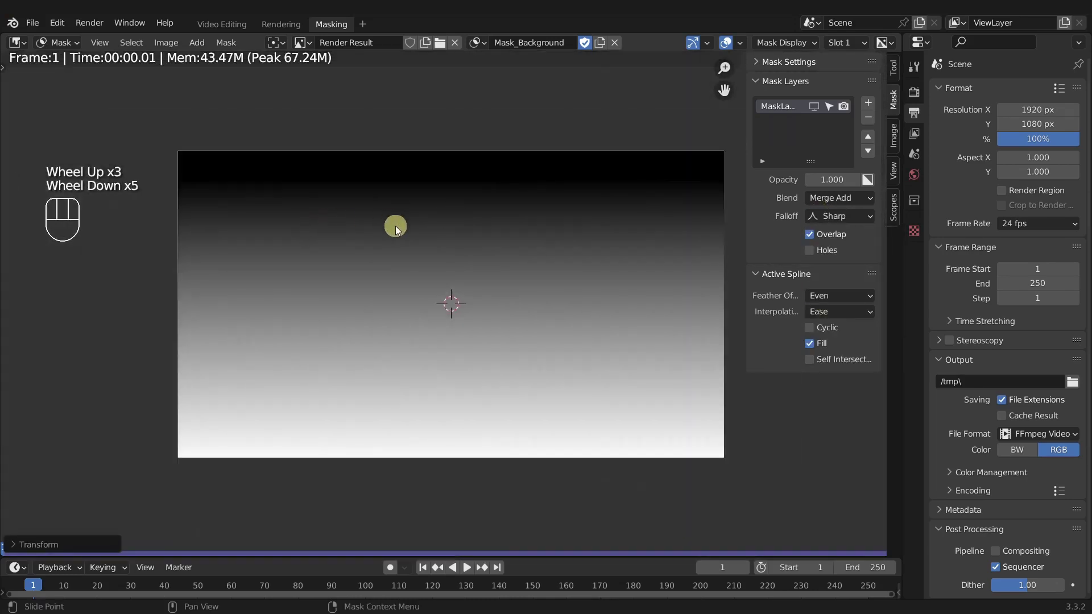
pyautogui.scroll(1, 487, 242)
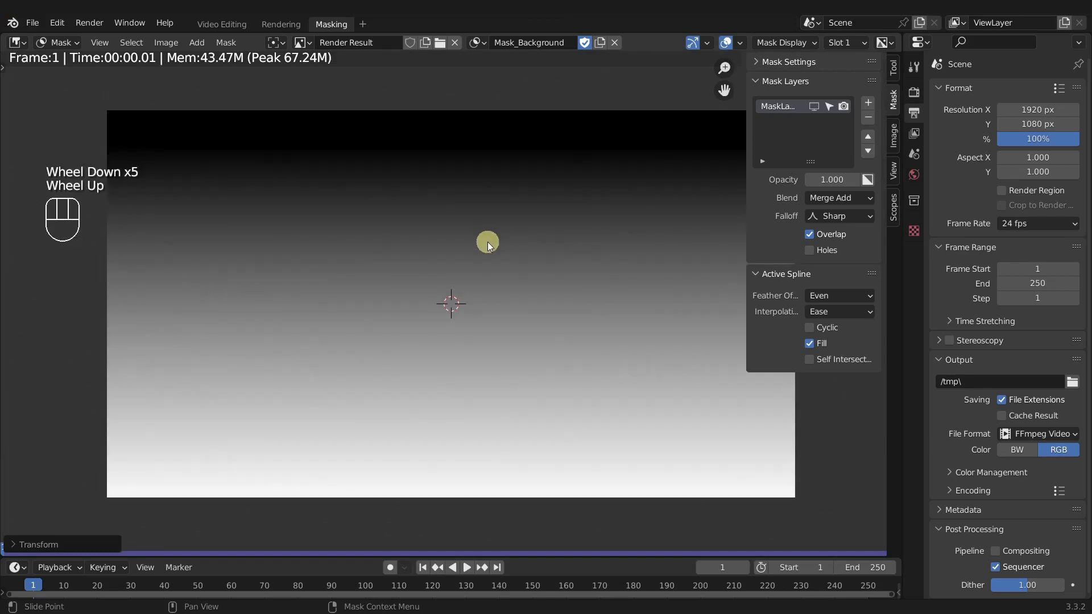
pyautogui.scroll(-1, 487, 239)
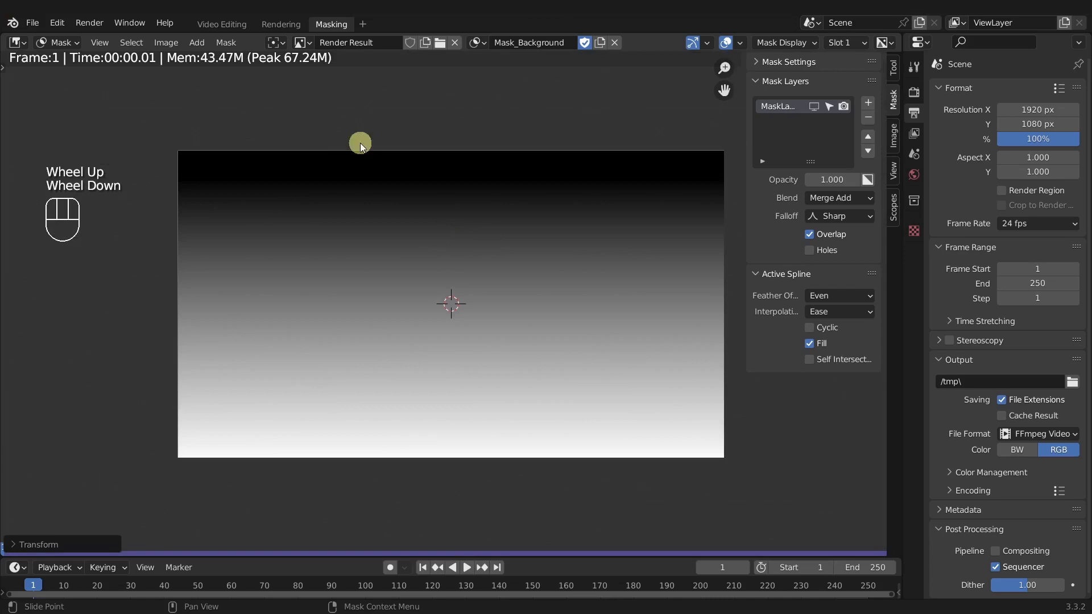
pyautogui.click(230, 25)
pyautogui.click(469, 459)
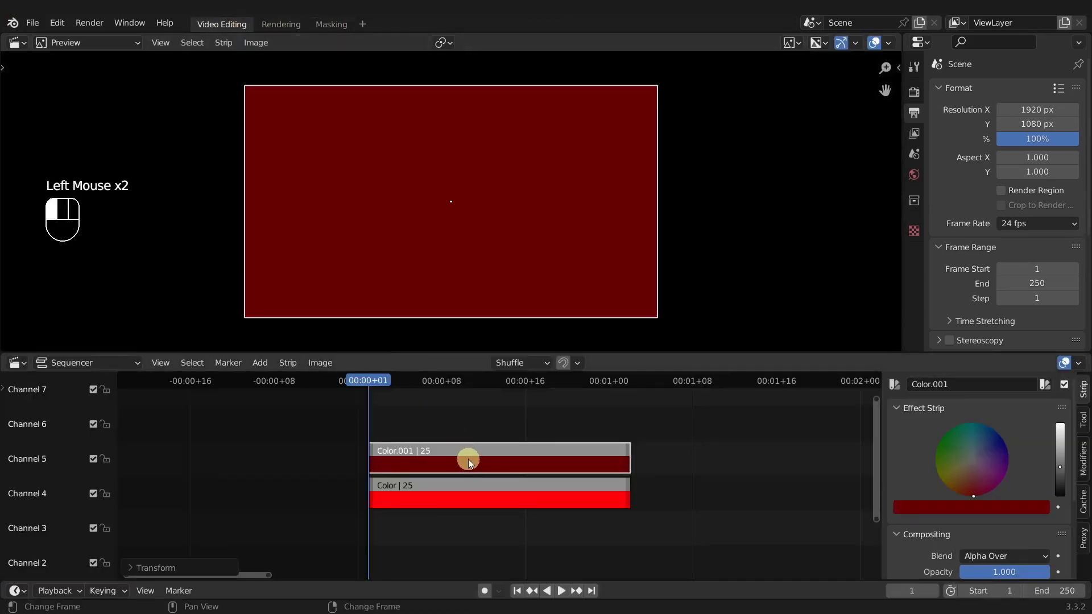
pyautogui.click(1084, 455)
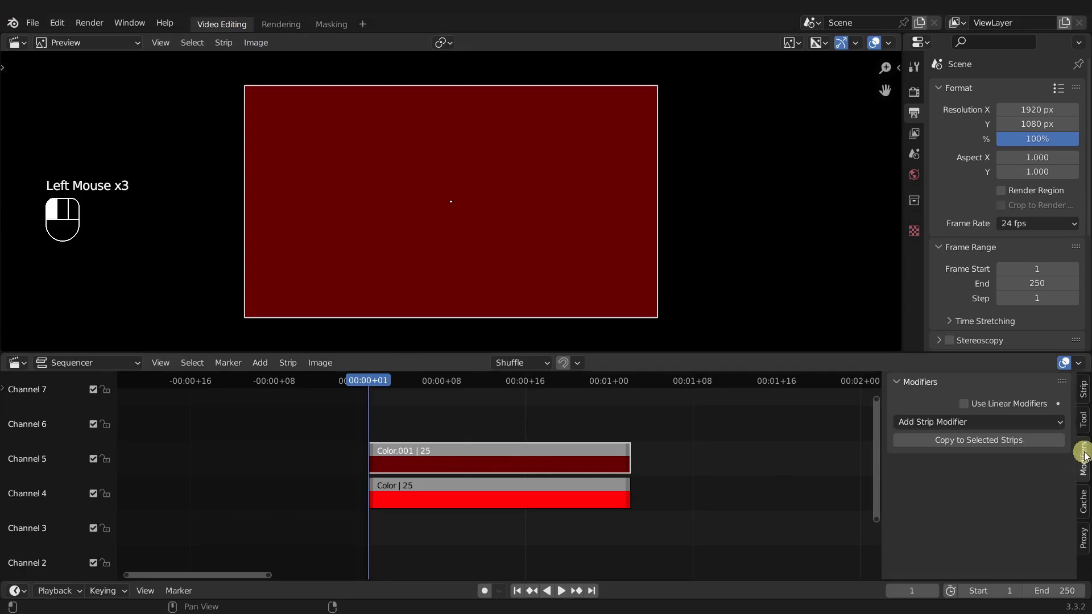
pyautogui.moveTo(953, 422); pyautogui.dragTo(935, 514)
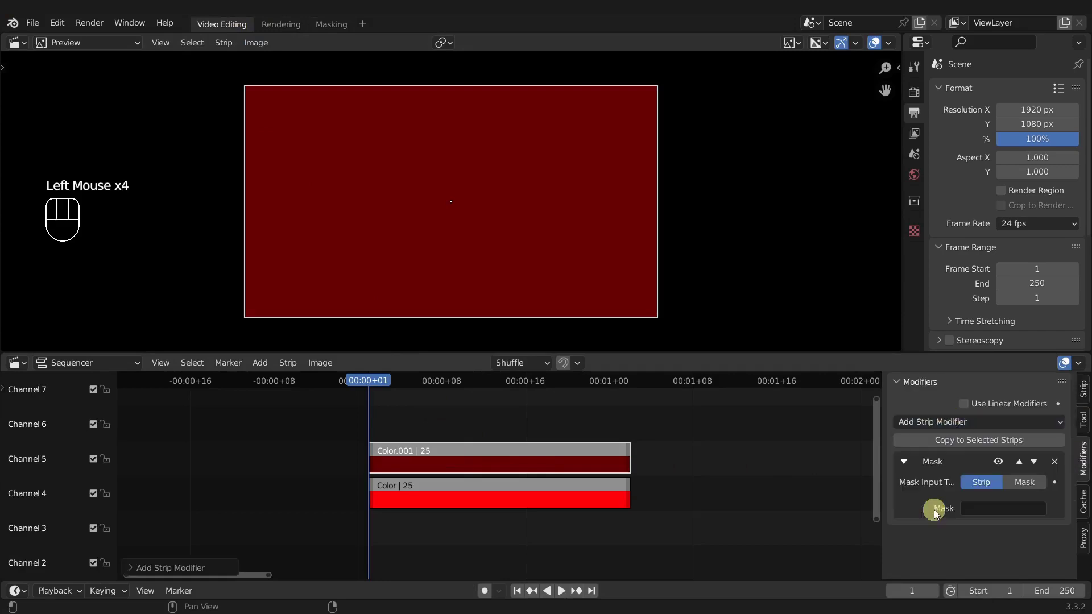
pyautogui.click(1024, 482)
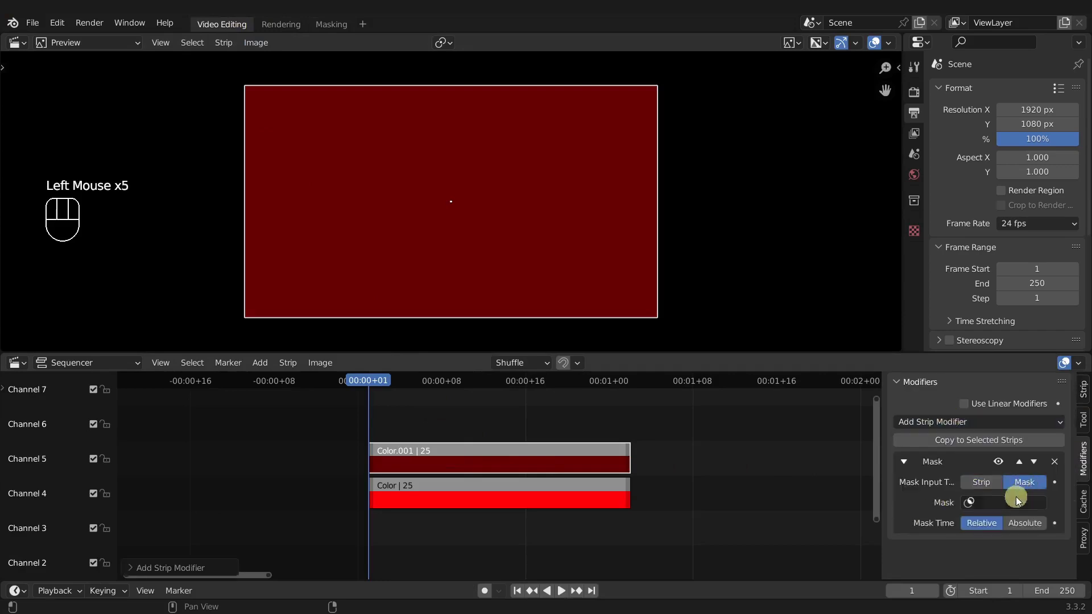
pyautogui.click(1008, 501)
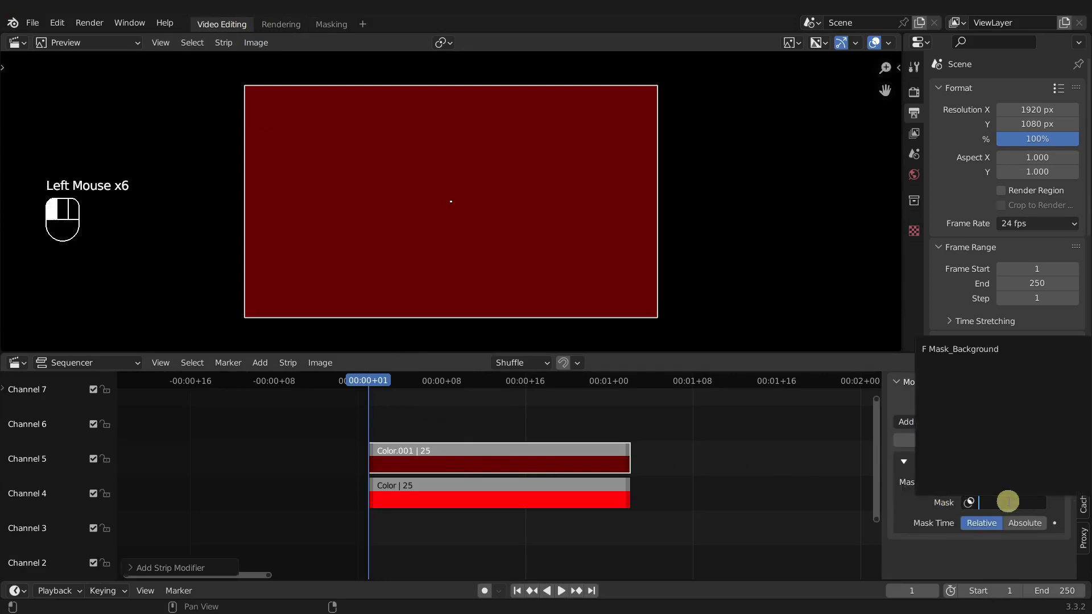
pyautogui.click(953, 348)
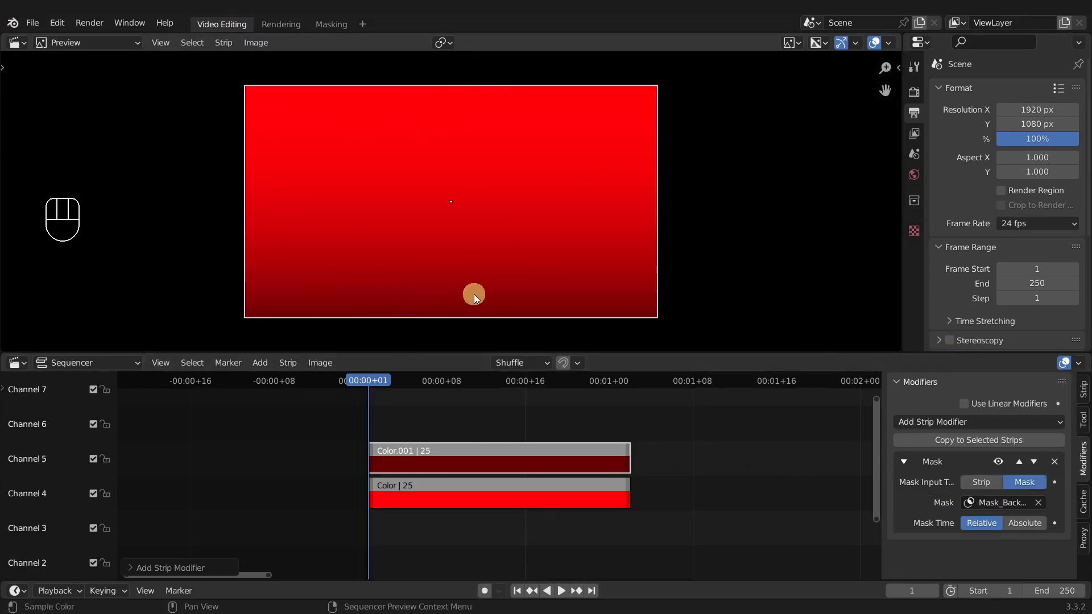
pyautogui.scroll(5, 473, 294)
pyautogui.scroll(-3, 473, 293)
pyautogui.scroll(1, 473, 294)
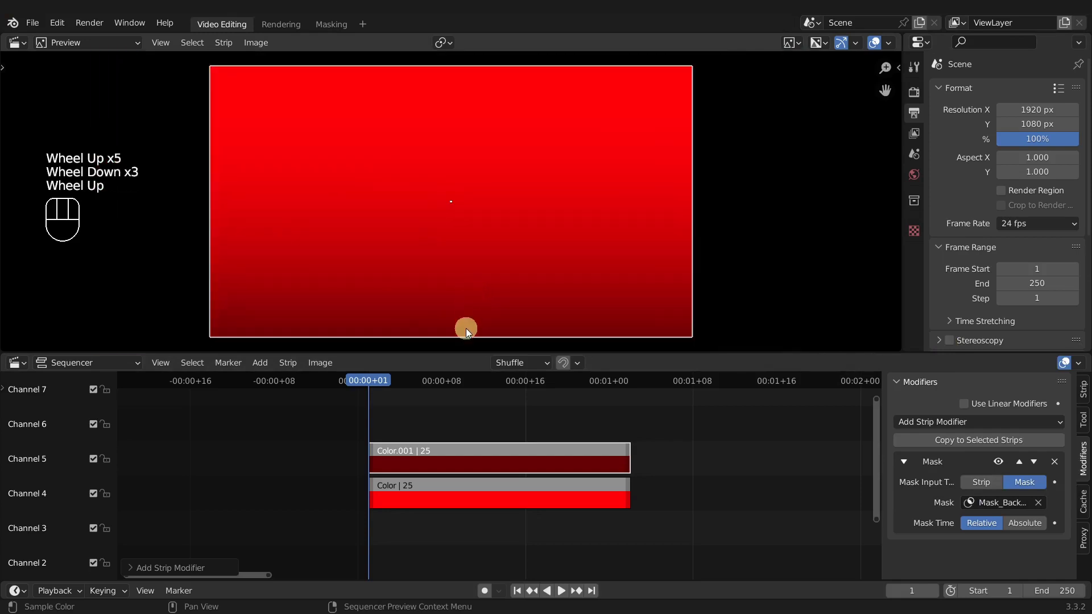
pyautogui.click(333, 25)
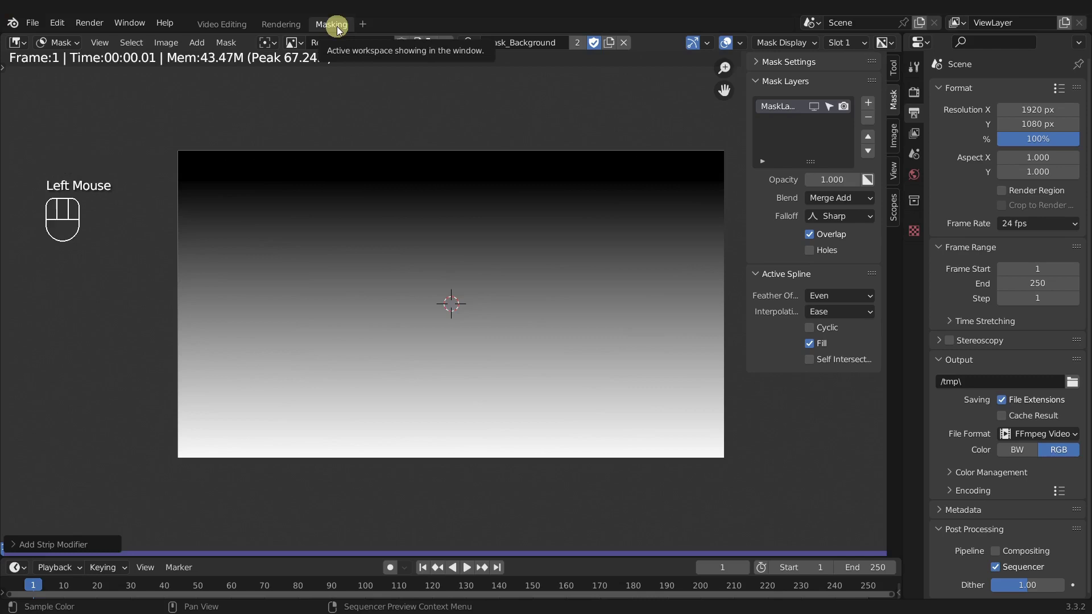
pyautogui.click(222, 24)
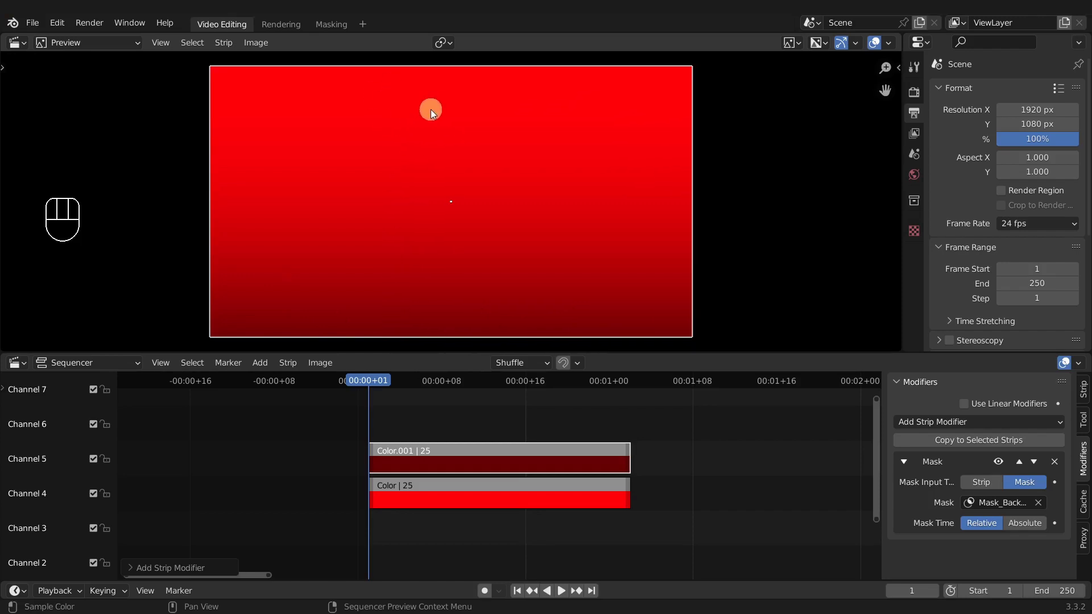
pyautogui.click(326, 25)
# Step: Show the mask as an overlay and render the frame with F12 to check the gradient
pyautogui.click(782, 44)
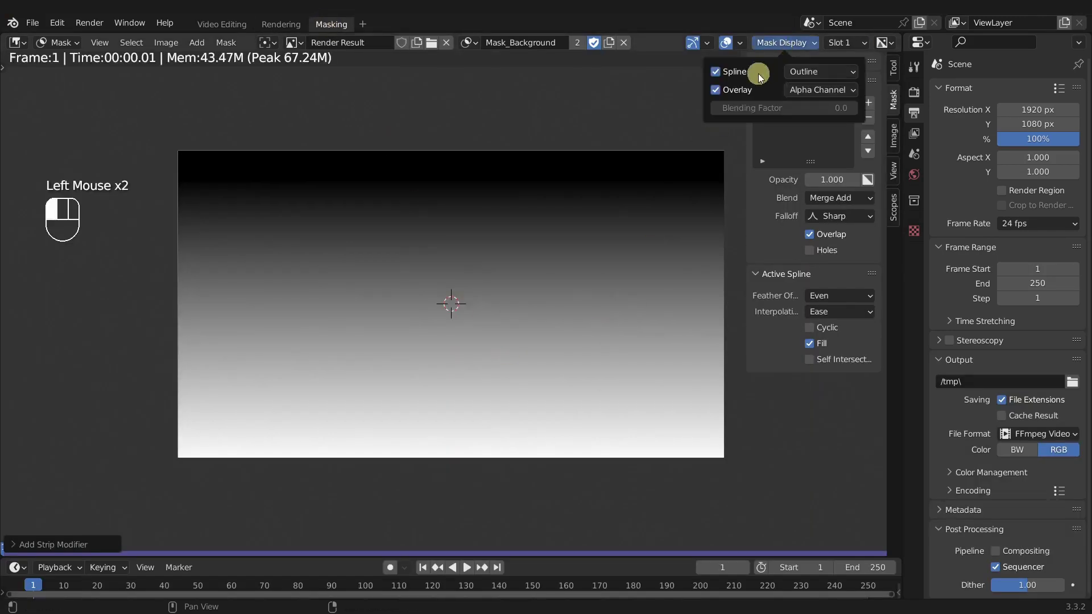
pyautogui.click(716, 91)
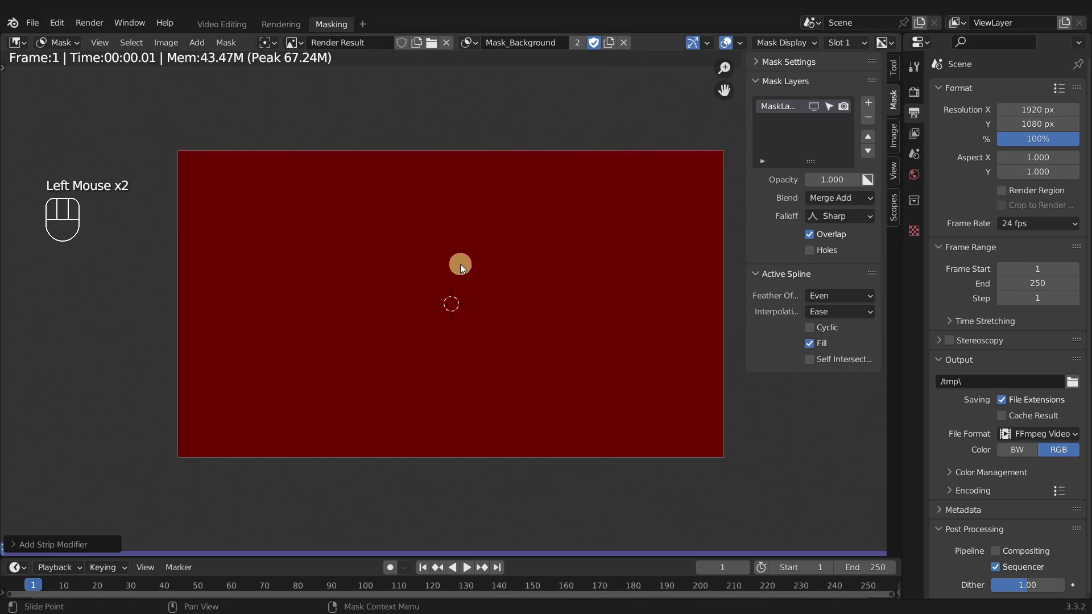
pyautogui.press('F12')
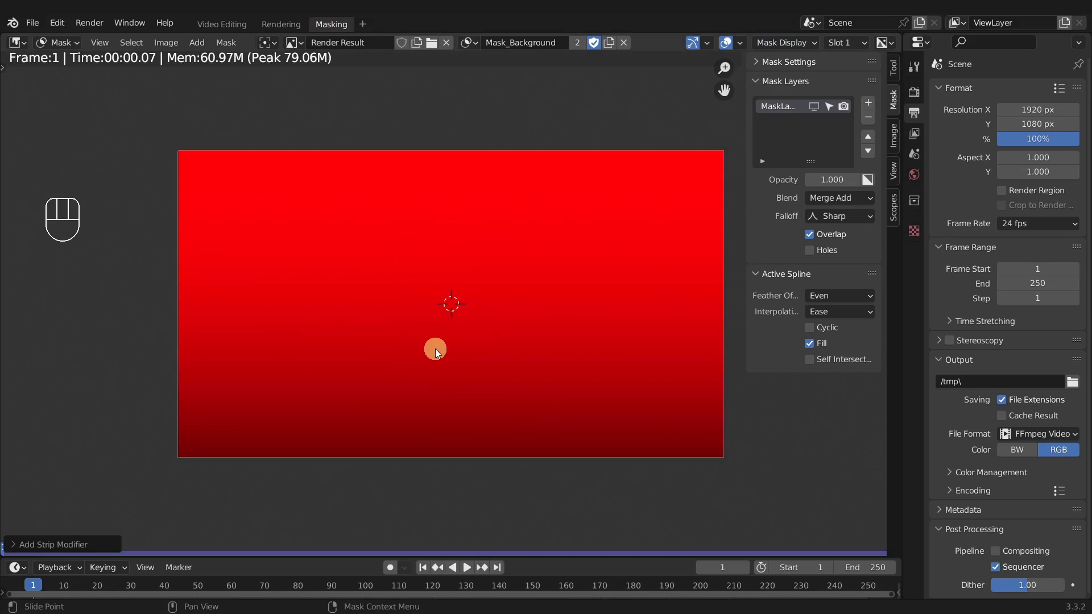
# Step: Set the mask layer falloff to Smooth, re-render, and go back to Video Editing
pyautogui.click(828, 219)
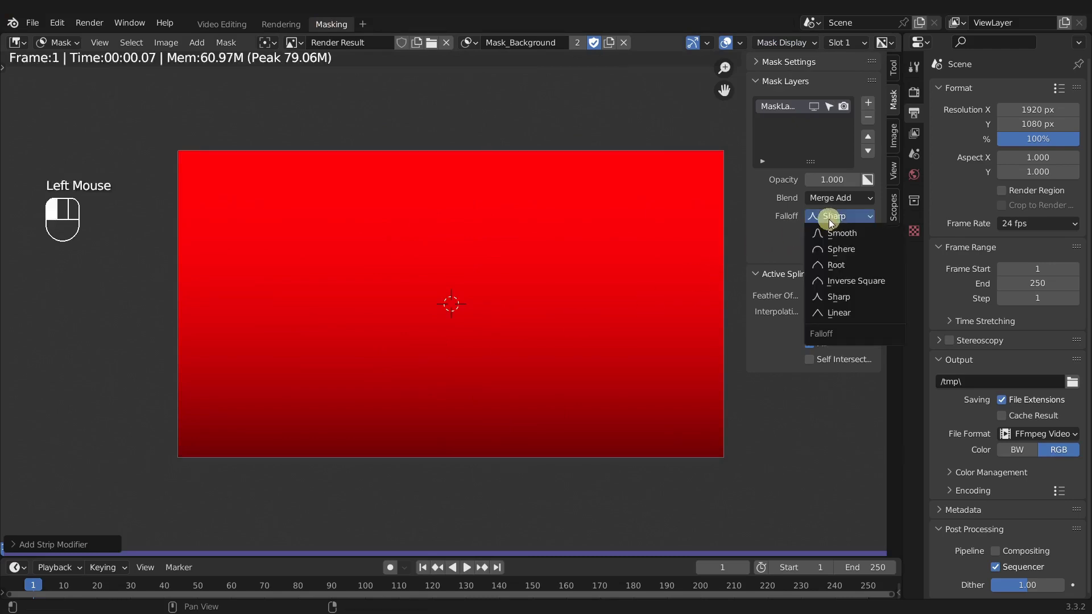
pyautogui.click(834, 234)
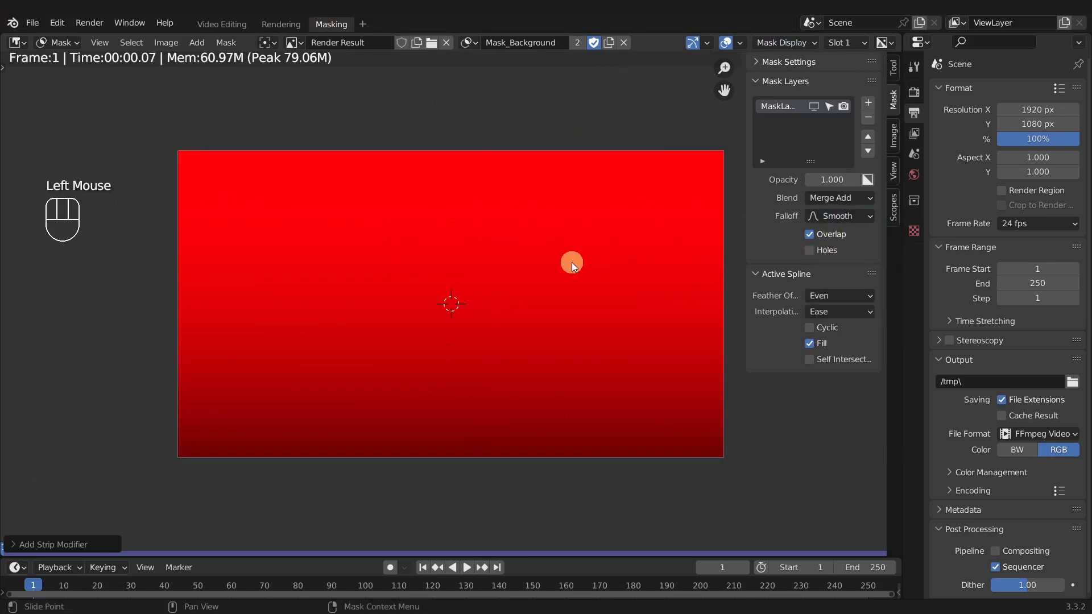
pyautogui.press('F12')
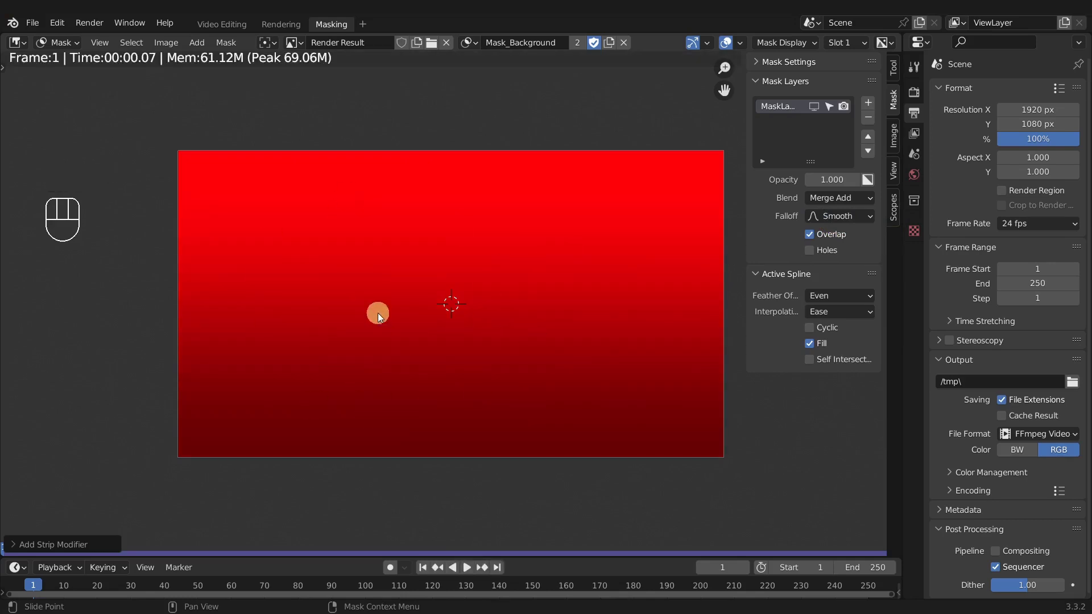
pyautogui.click(219, 27)
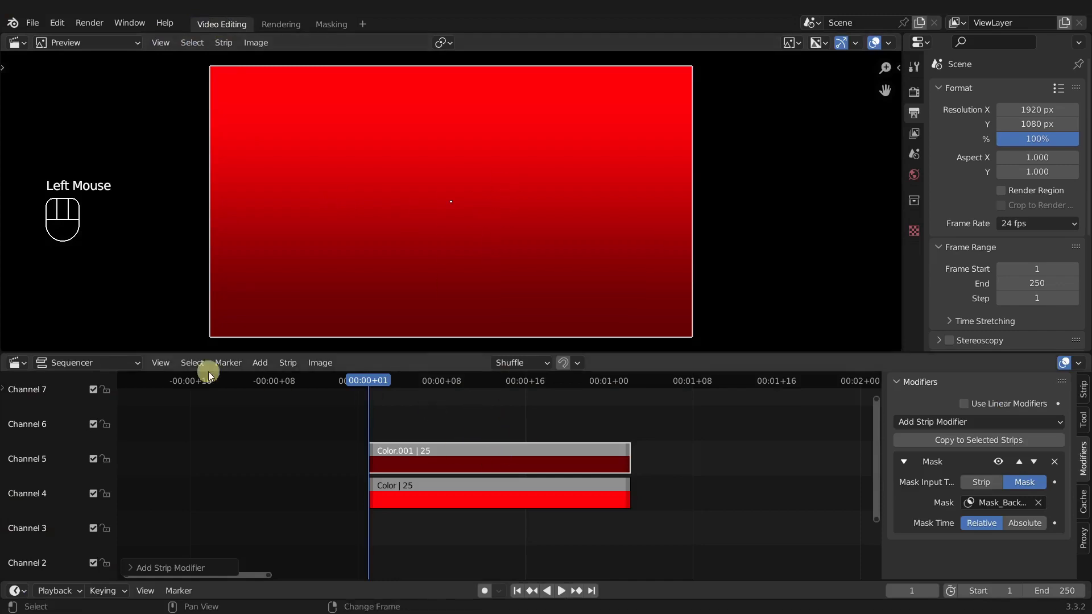
# Step: Refresh all sequencer previews with View > Refresh All and Ctrl+R
pyautogui.click(157, 365)
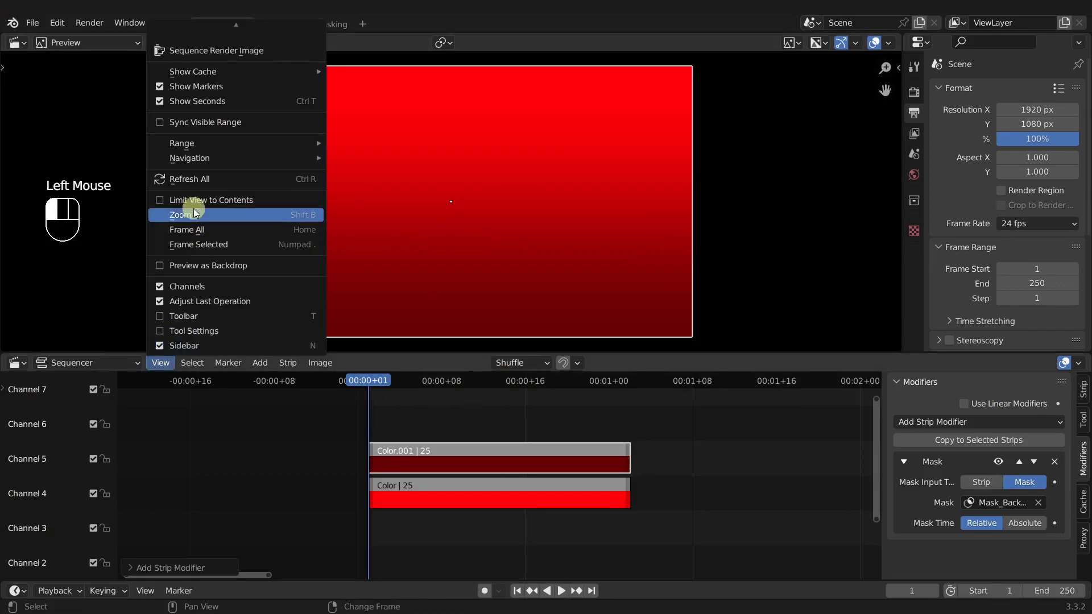
pyautogui.click(310, 180)
pyautogui.hotkey('ctrl', 'r')
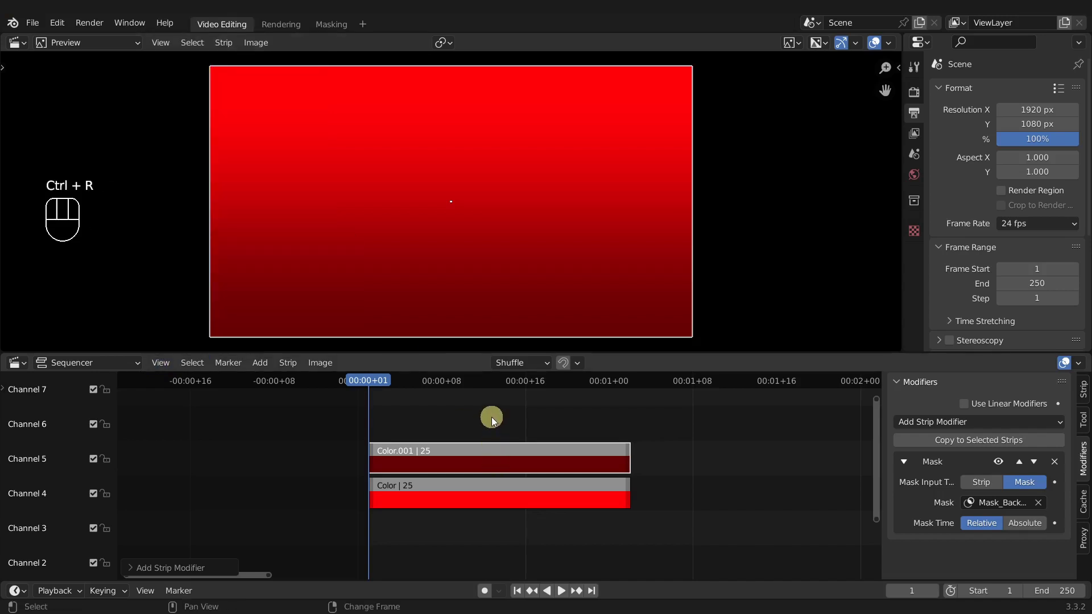
# Step: Darken the lower Color strip's red, then render the frame in the Rendering workspace
pyautogui.click(507, 497)
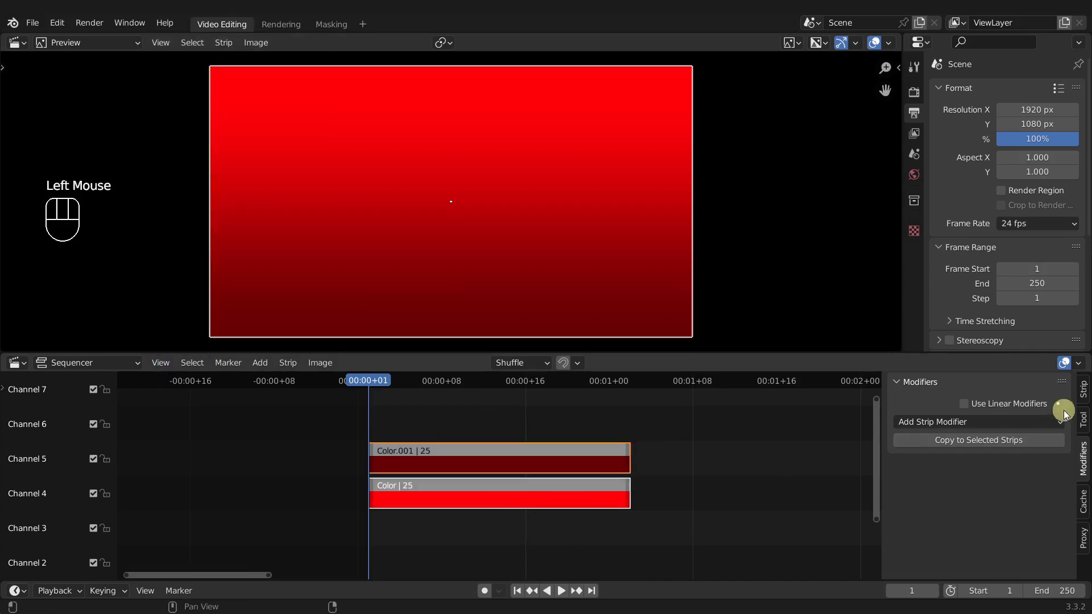
pyautogui.click(1083, 391)
pyautogui.click(1061, 439)
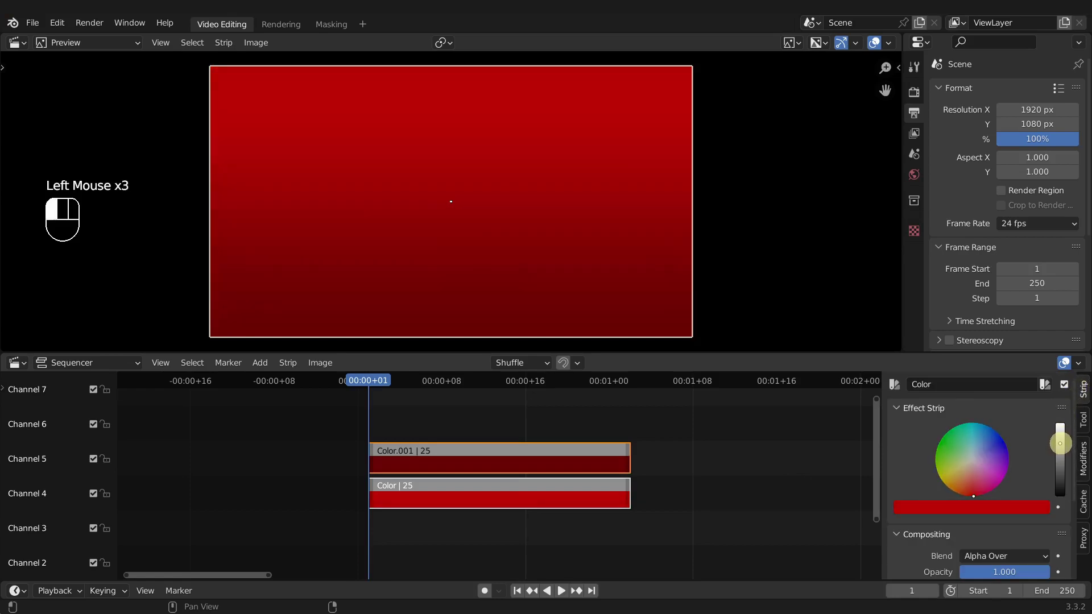
pyautogui.moveTo(1061, 439); pyautogui.dragTo(1060, 439)
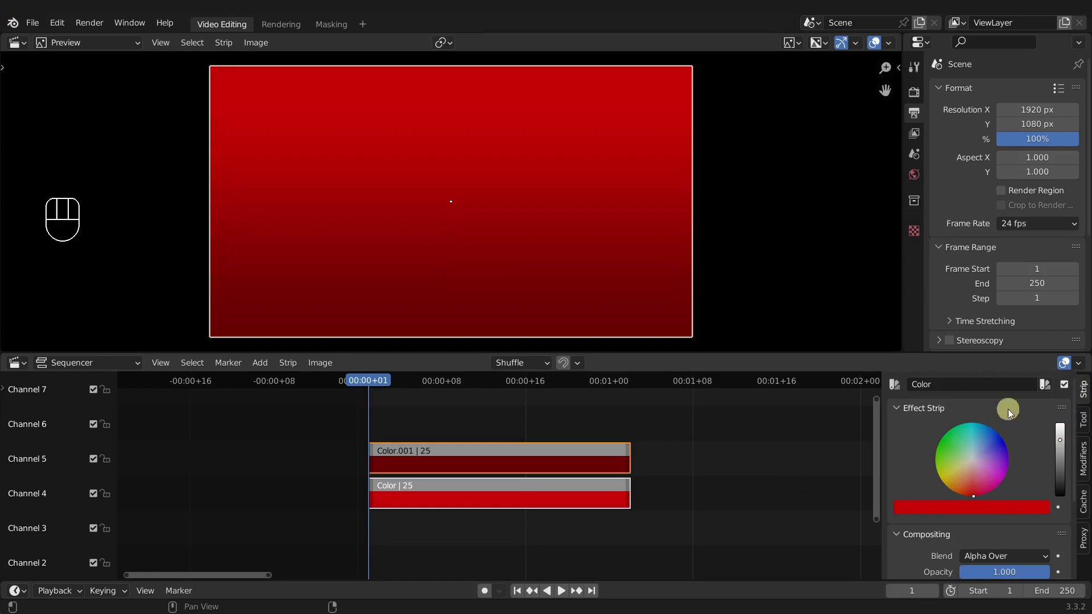
pyautogui.click(285, 26)
pyautogui.press('F12')
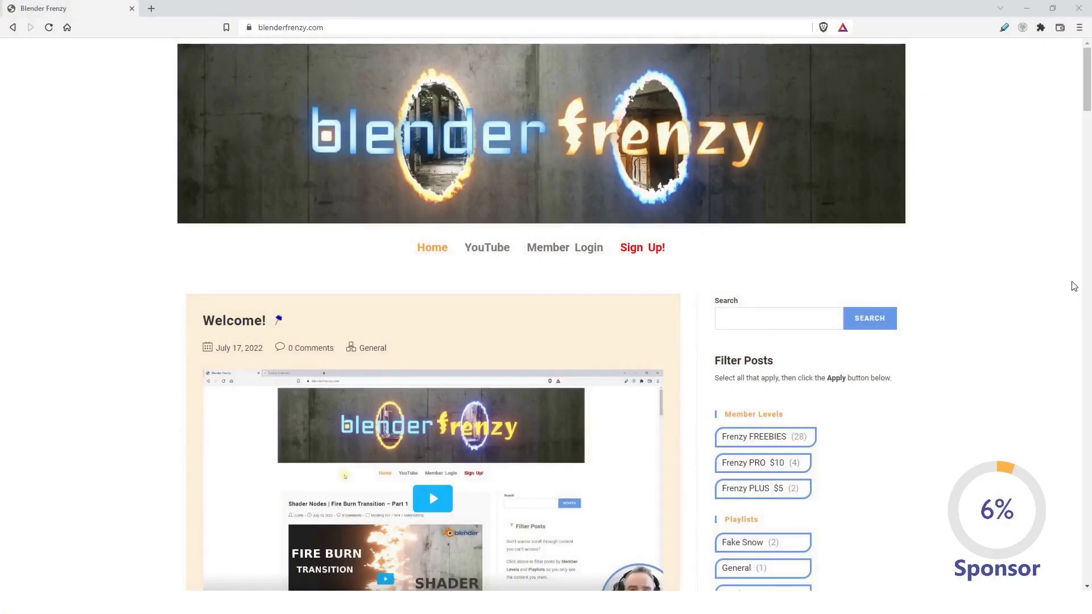
# Step: Scroll down the blog posts and expand the Custom VSE Transition post
pyautogui.scroll(-7, 1059, 290)
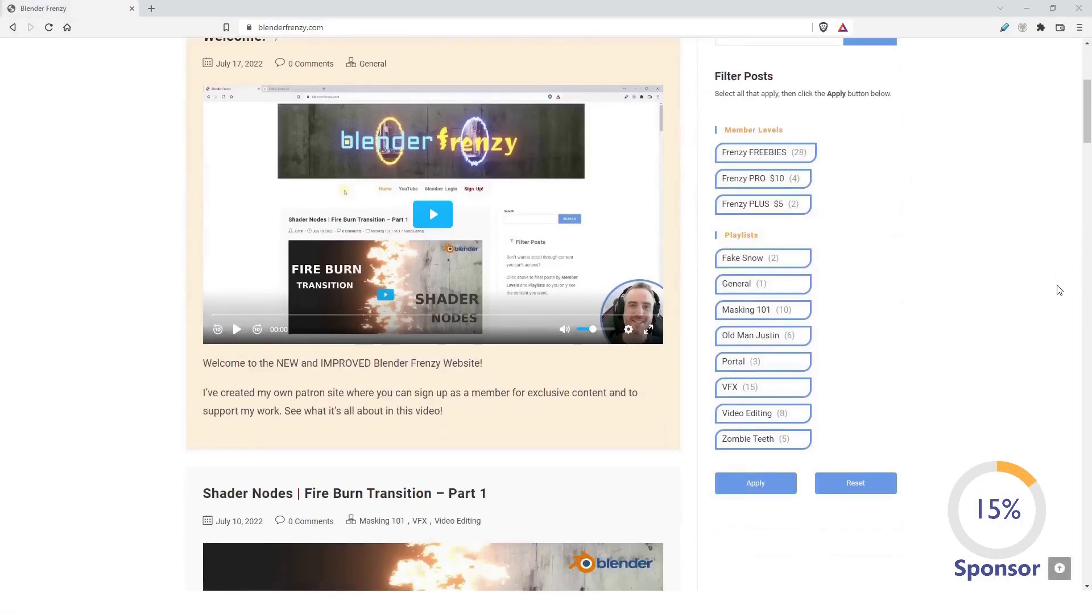
pyautogui.scroll(-4, 1059, 291)
pyautogui.scroll(-15, 1059, 291)
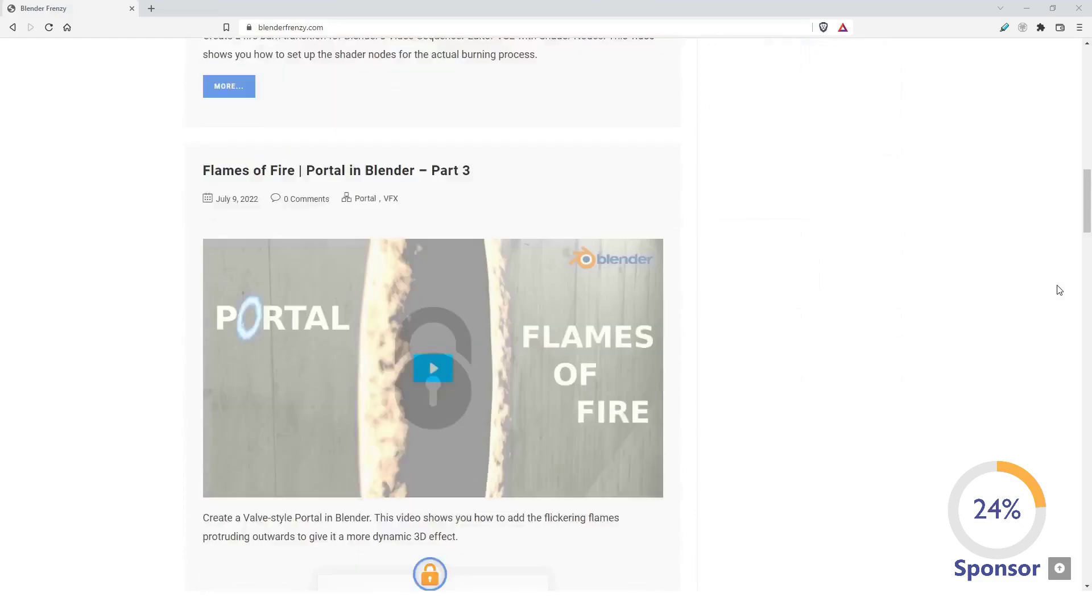
pyautogui.scroll(-17, 1059, 291)
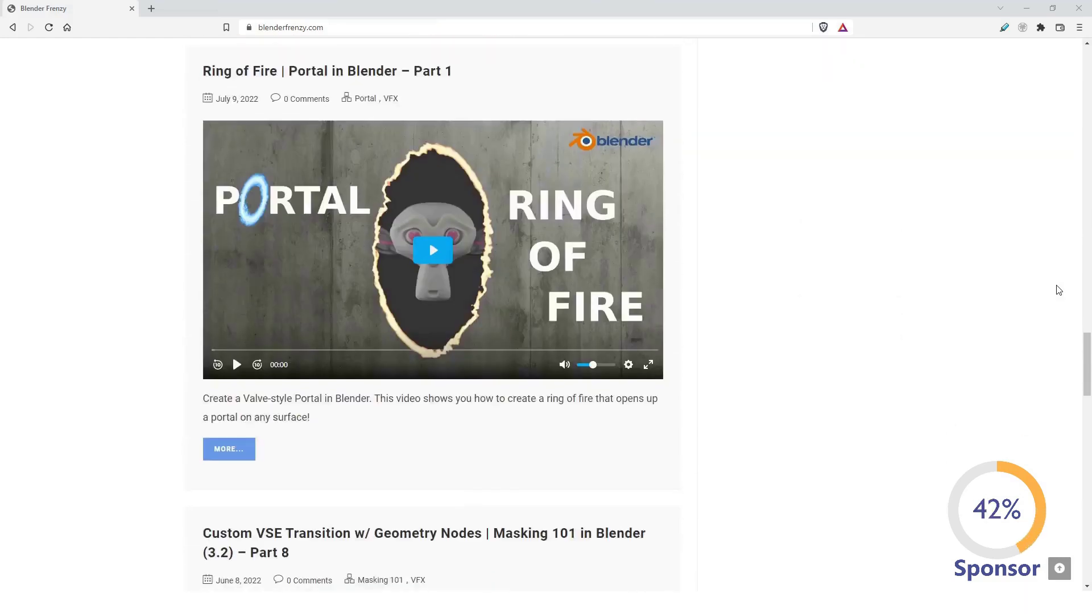
pyautogui.scroll(-6, 1058, 290)
pyautogui.scroll(-3, 1056, 290)
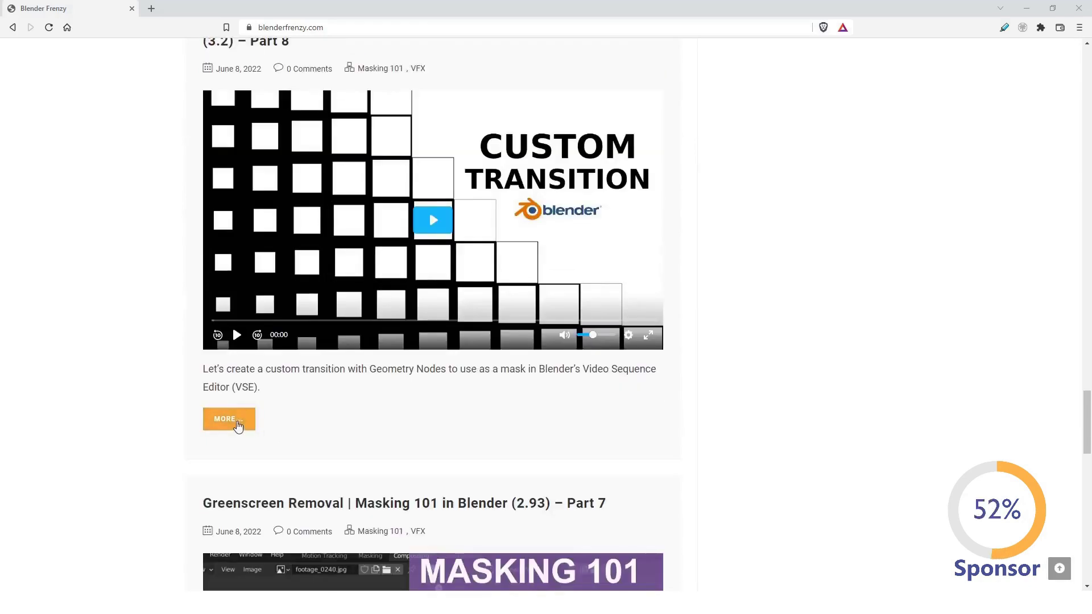
pyautogui.click(238, 427)
# Step: Read through the post, then go to the Sign Up! page and its plan cards
pyautogui.scroll(-4, 238, 427)
pyautogui.scroll(-2, 629, 382)
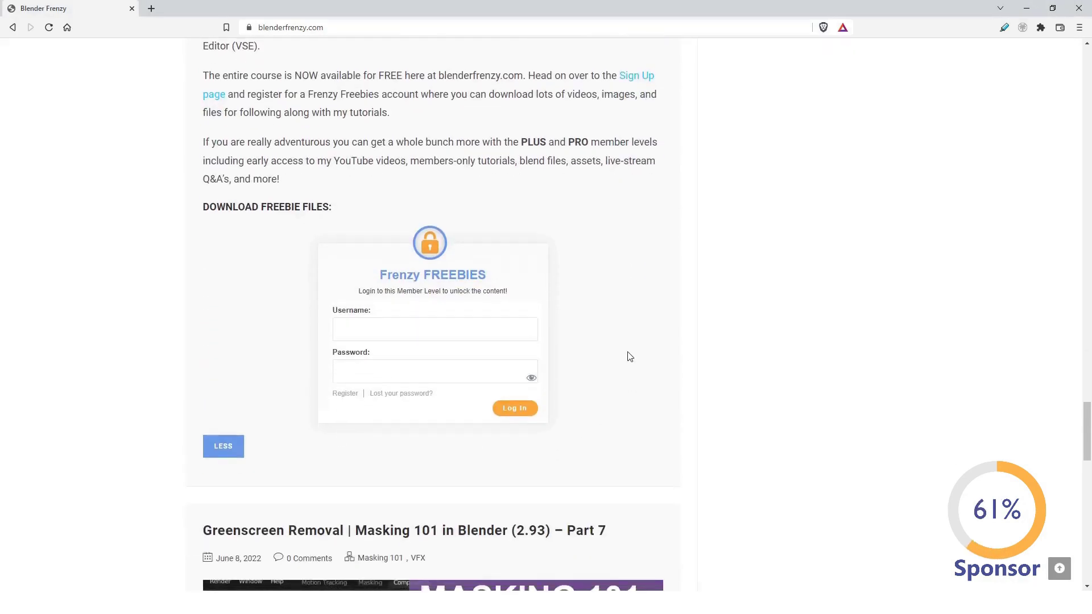
pyautogui.scroll(-11, 629, 356)
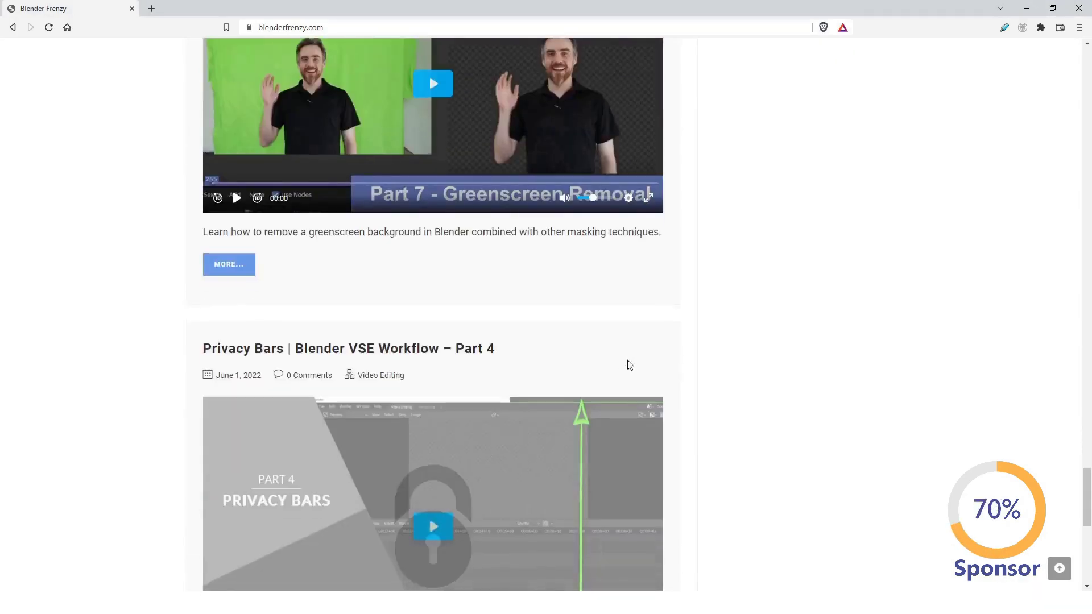
pyautogui.scroll(-6, 629, 364)
pyautogui.scroll(20, 629, 369)
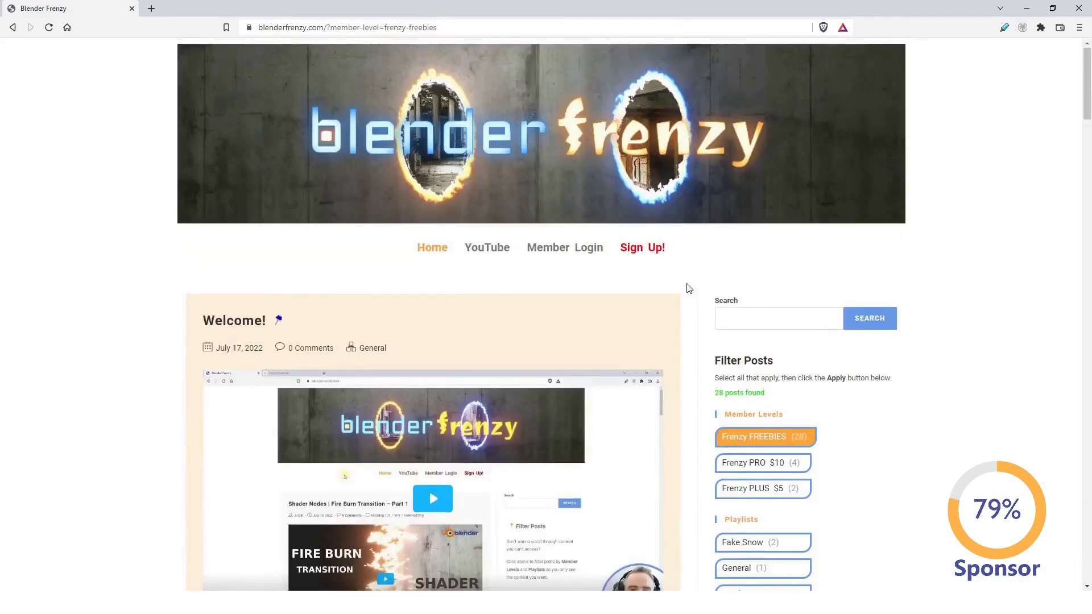
pyautogui.click(639, 252)
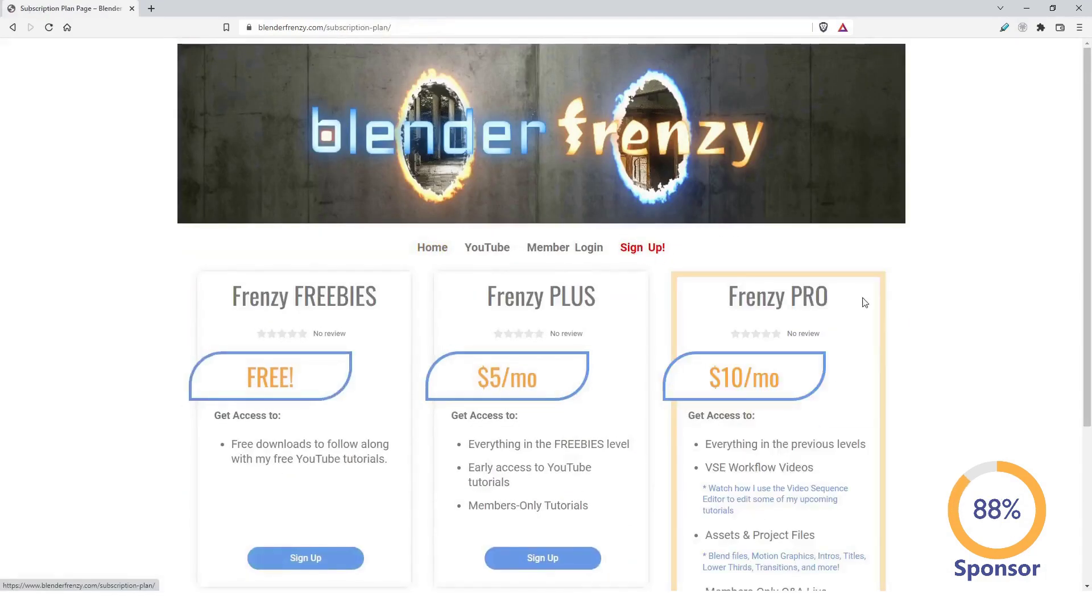
pyautogui.scroll(-3, 922, 316)
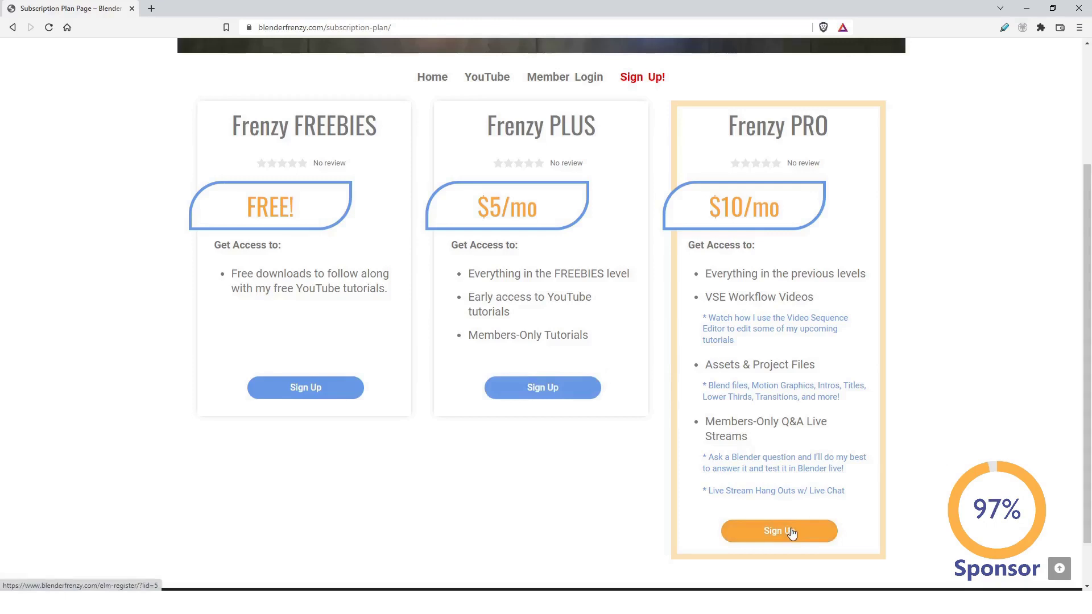